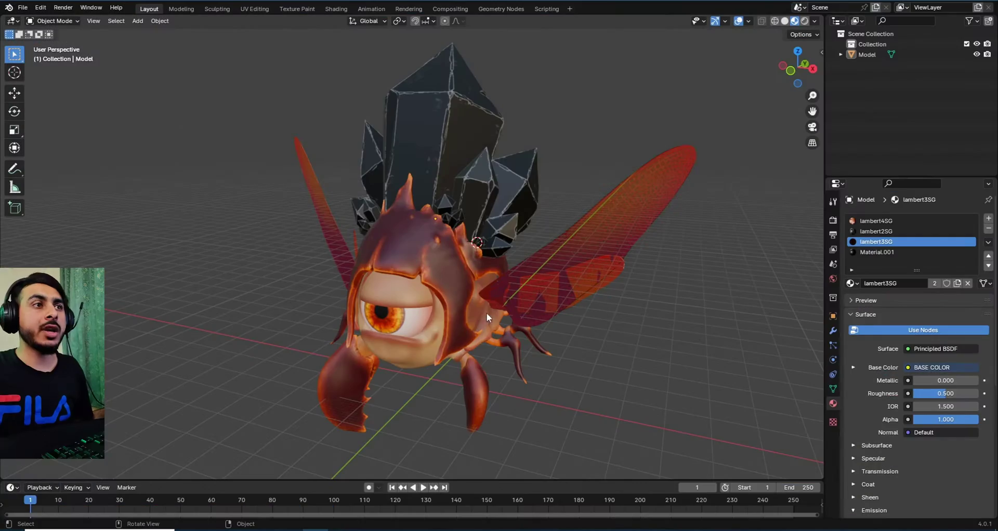
Select the creature model and review its material slots lambert4SG, lambert2SG, lambert3SG and Material.001
middle_click_drag(497, 311, 461, 282)
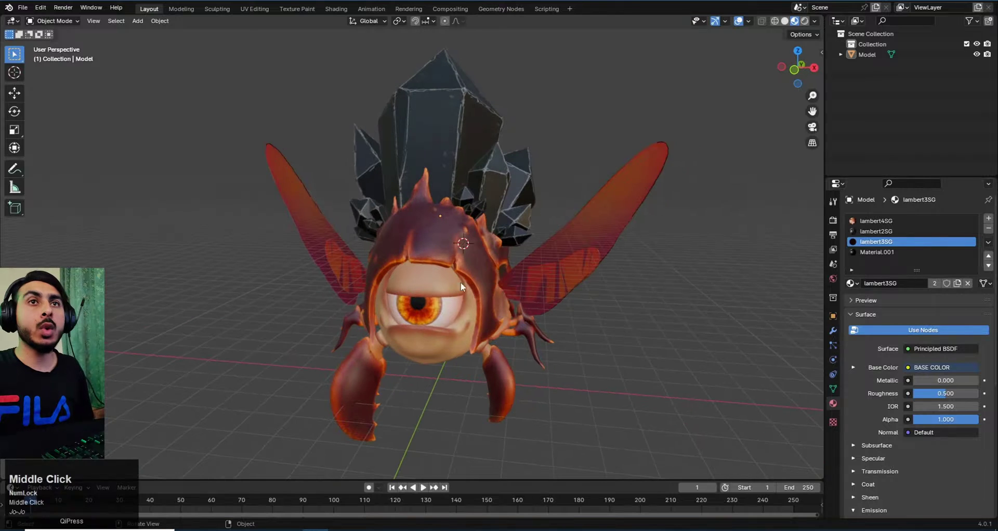
left_click(461, 282)
left_click(885, 222)
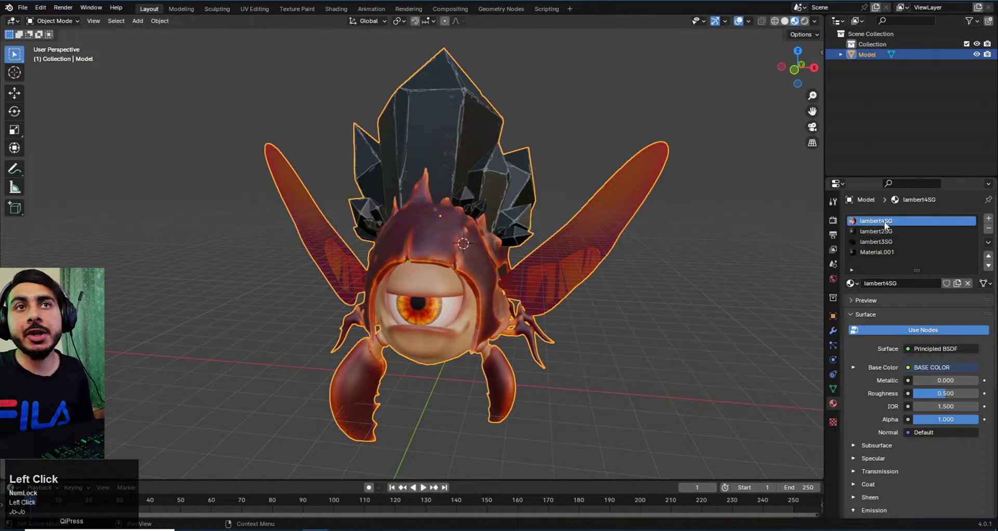
left_click(893, 242)
left_click(891, 217)
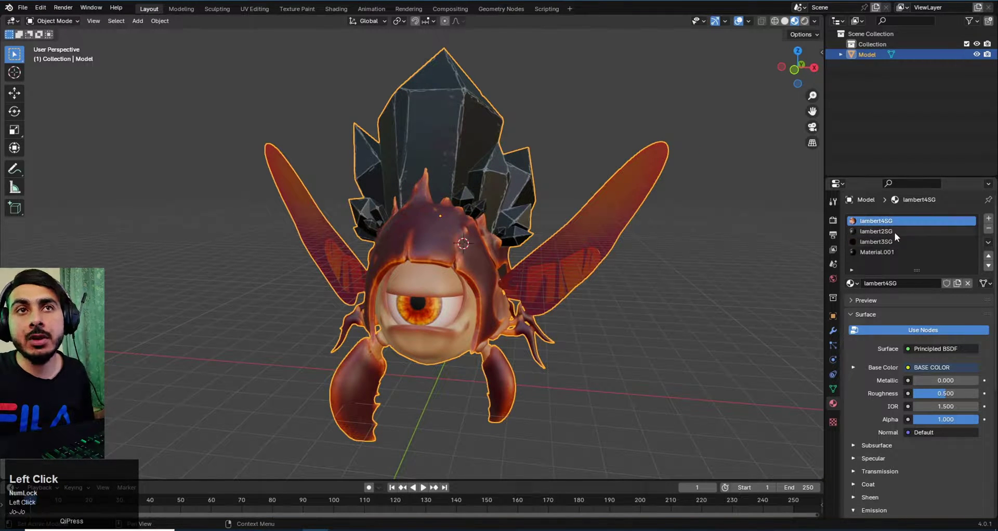
left_click(894, 243)
left_click(892, 232)
left_click(894, 220)
left_click(900, 242)
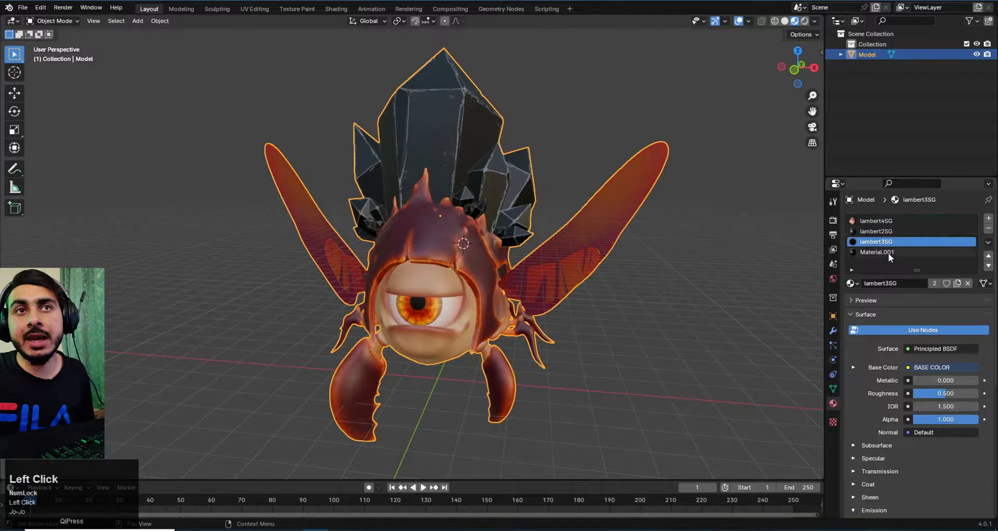
left_click(889, 253)
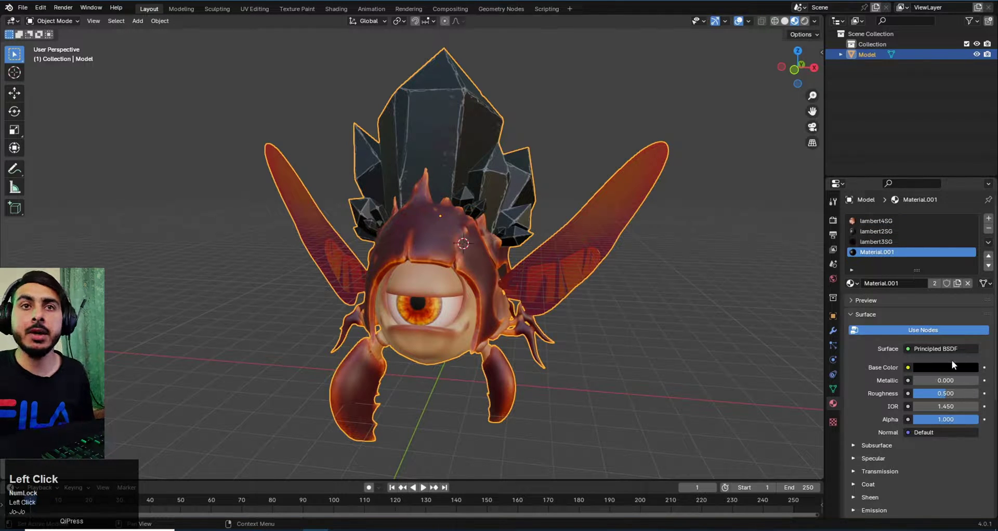
left_click(878, 242)
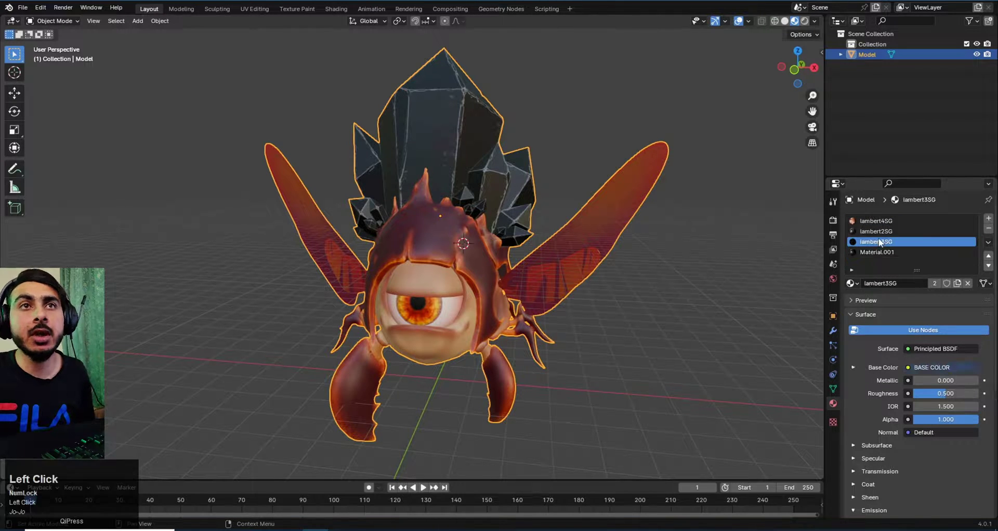
Leave Edit Mode in the UV Editing workspace and inspect the wing texture beside the model in the Texture Paint workspace
left_click(294, 9)
left_click(254, 8)
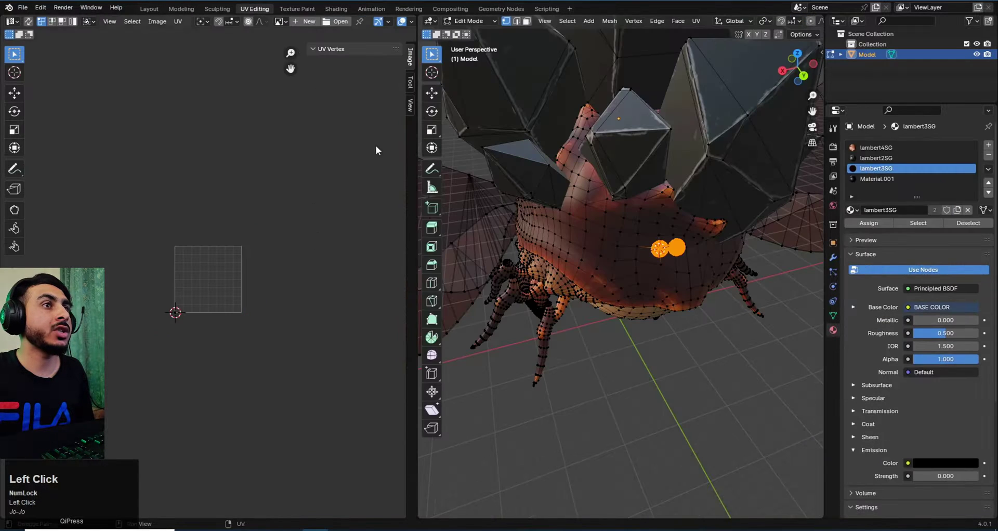
key("Tab")
middle_click_drag(562, 239, 509, 229)
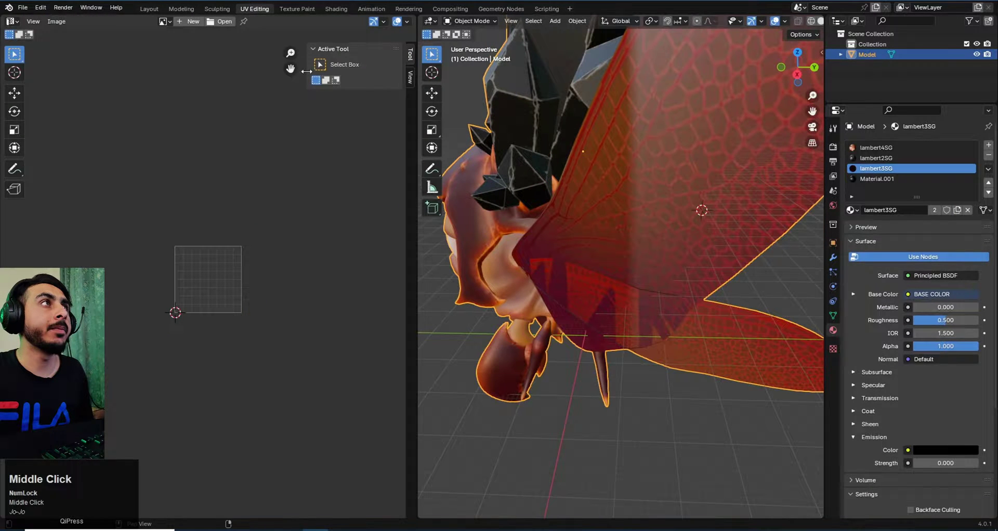
left_click(294, 10)
scroll(183, 261, "up", 4)
scroll(590, 294, "down", 1)
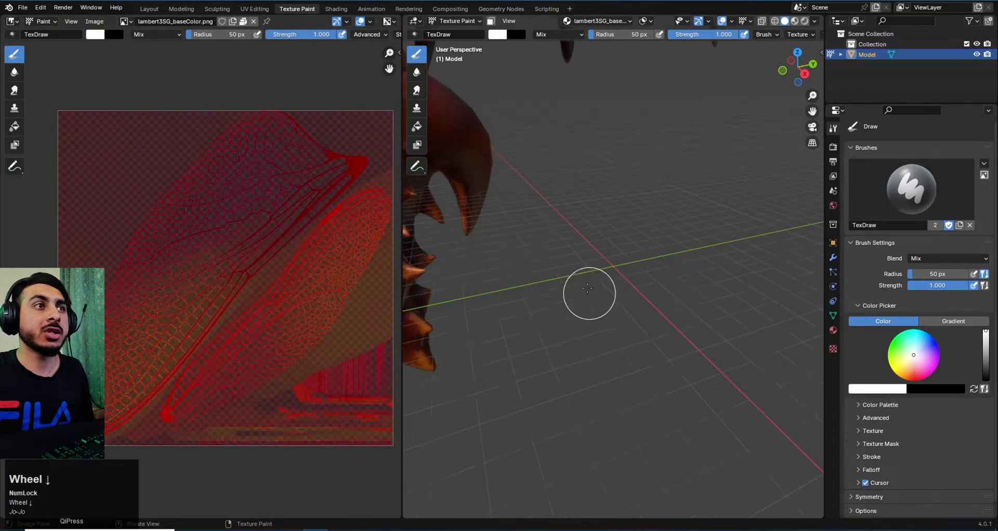
middle_click_drag(588, 289, 521, 202)
scroll(602, 279, "down", 5)
scroll(521, 203, "up", 3)
Display the lambert2SG_baseColor.jpeg texture and the lambert4SG_baseColor.jpeg texture in the image editor and compare them with the model
left_click(125, 21)
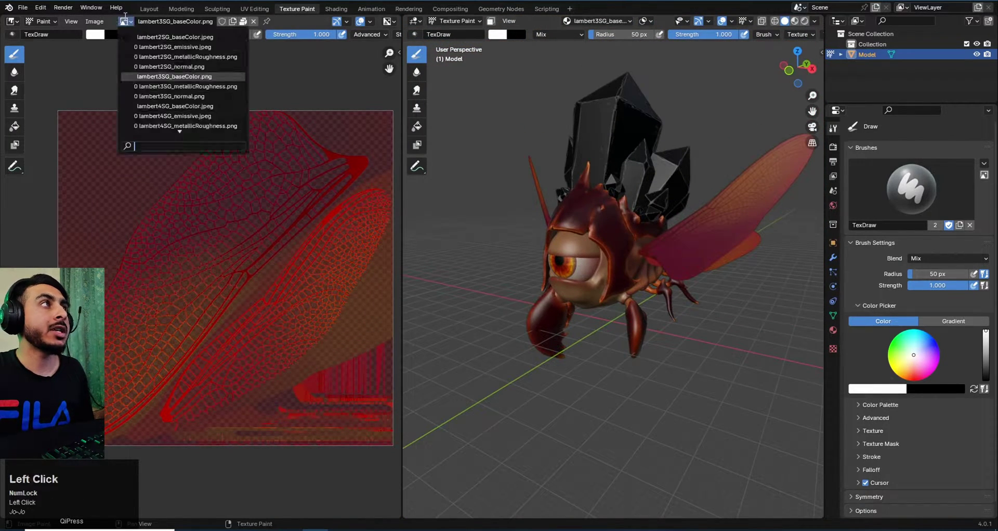
left_click(167, 38)
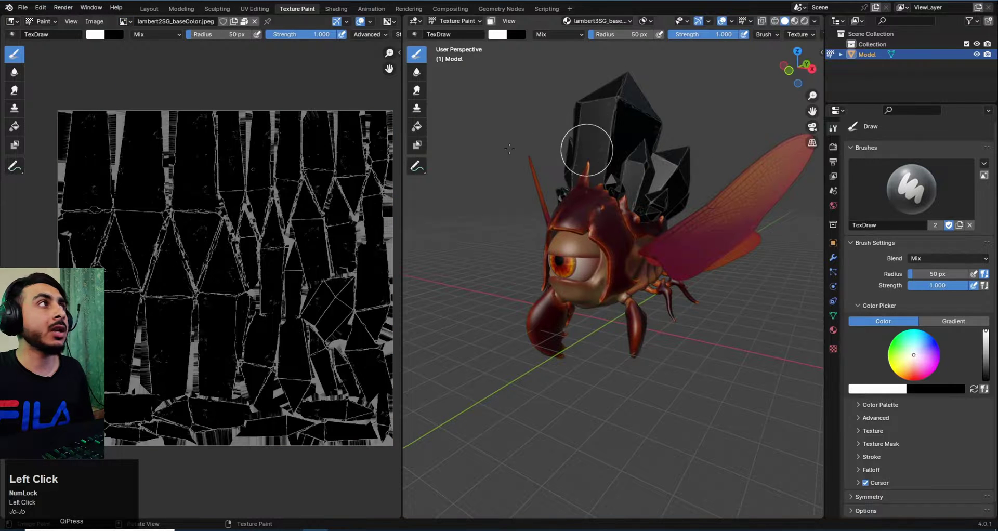
left_click(126, 22)
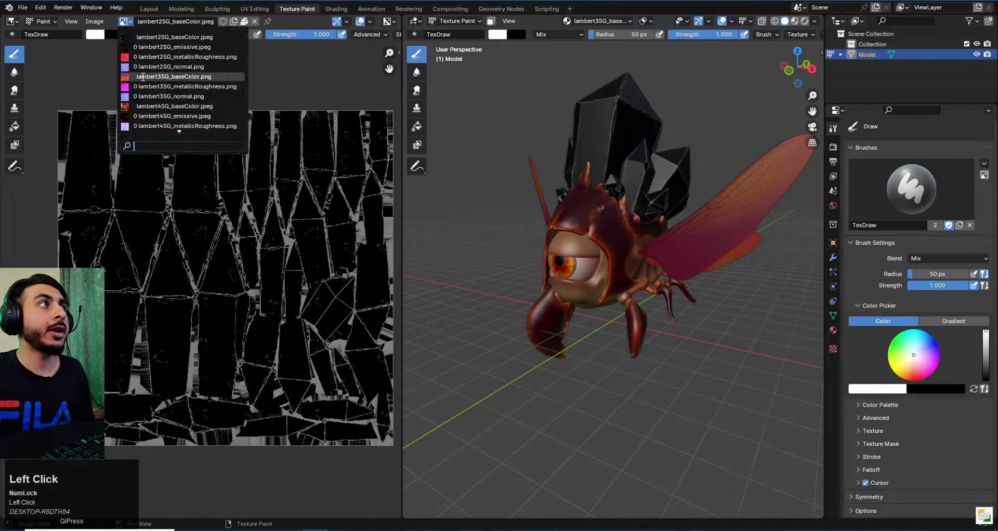
left_click(156, 106)
scroll(592, 286, "down", 2)
scroll(219, 281, "down", 4)
middle_click_drag(591, 286, 629, 267)
scroll(535, 268, "down", 2)
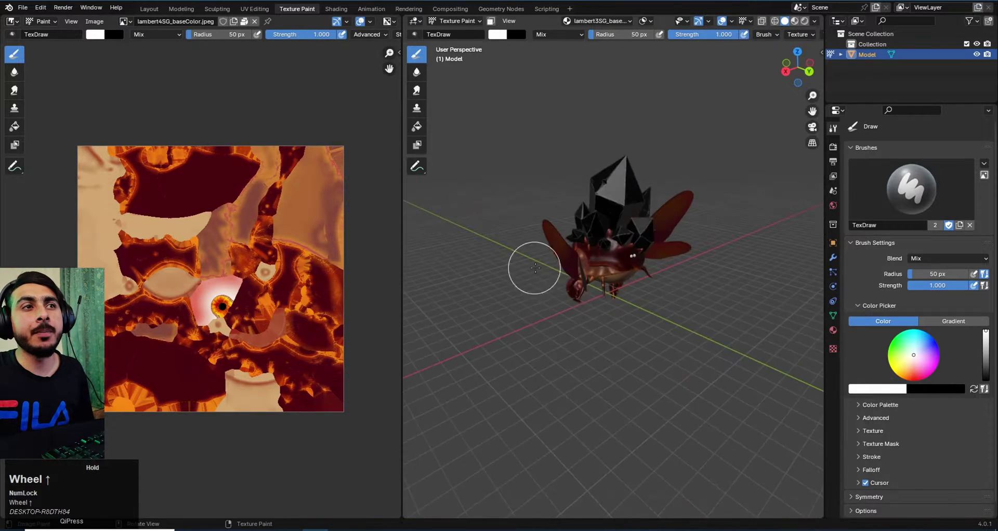
middle_click_drag(534, 268, 590, 268)
scroll(597, 329, "down", 2)
middle_click_drag(596, 328, 668, 330)
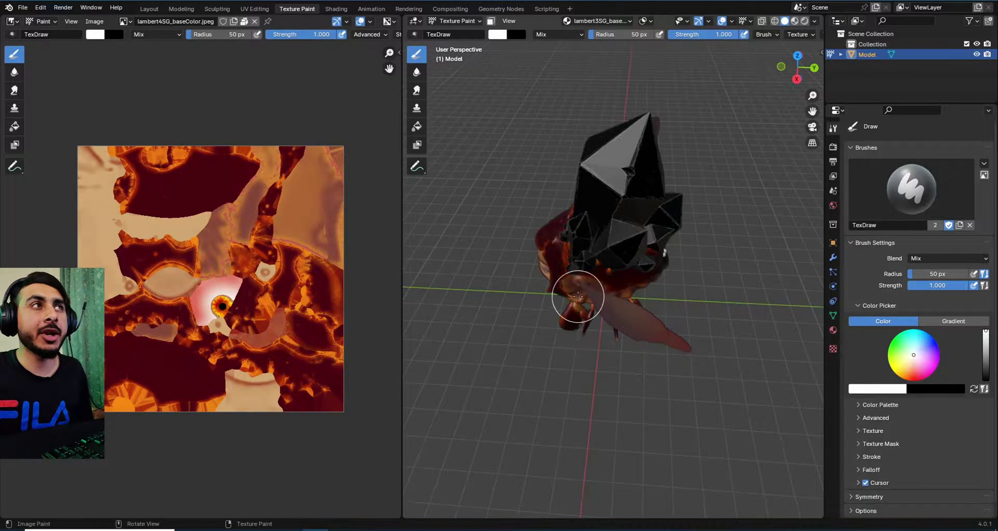
middle_click_drag(578, 297, 381, 128)
Return to the Layout workspace and delete the UVMap.001 UV map from the model's mesh data
left_click(150, 9)
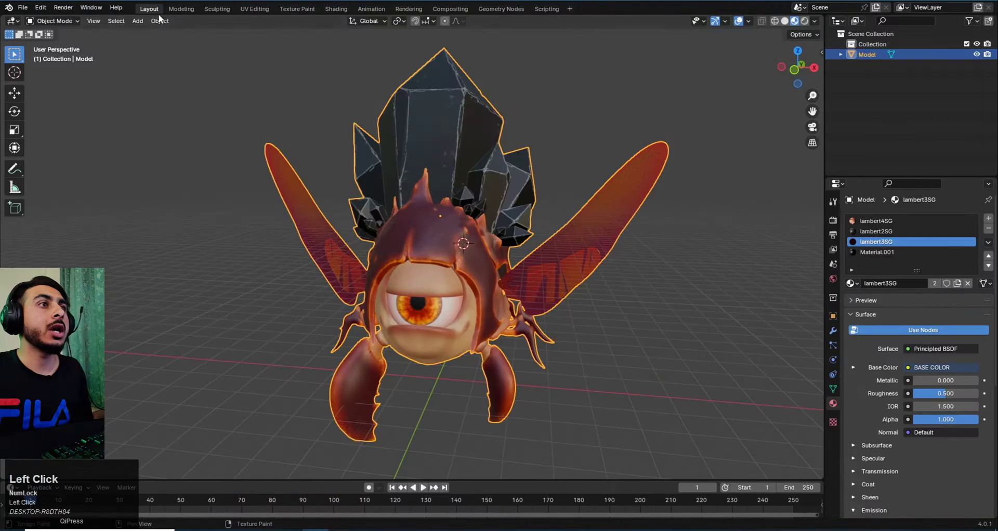
scroll(645, 318, "down", 1)
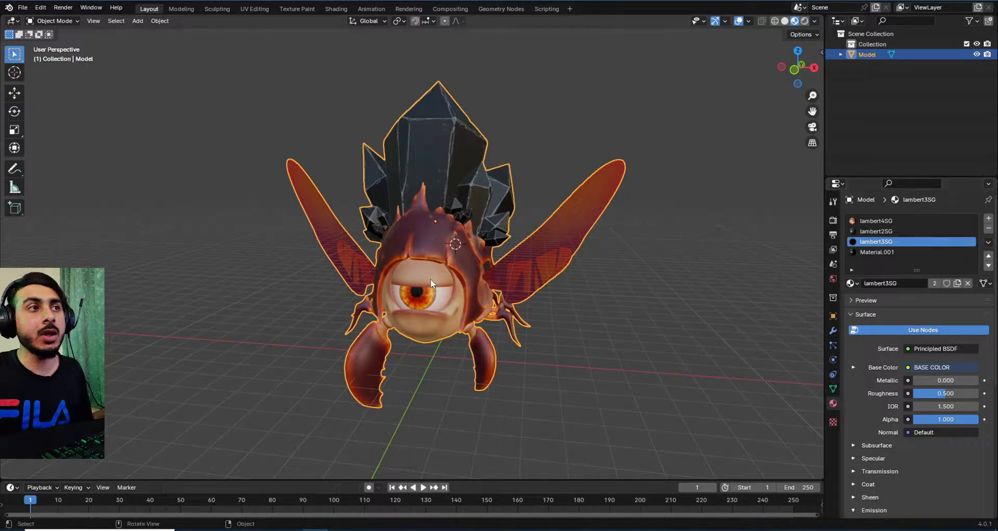
middle_click_drag(455, 268, 469, 269)
middle_click_drag(551, 266, 516, 161)
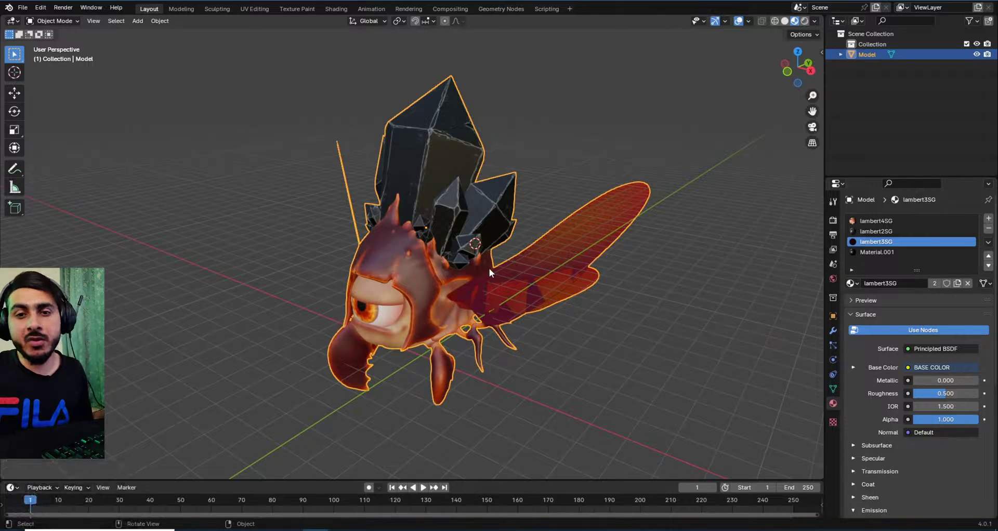
left_click(834, 389)
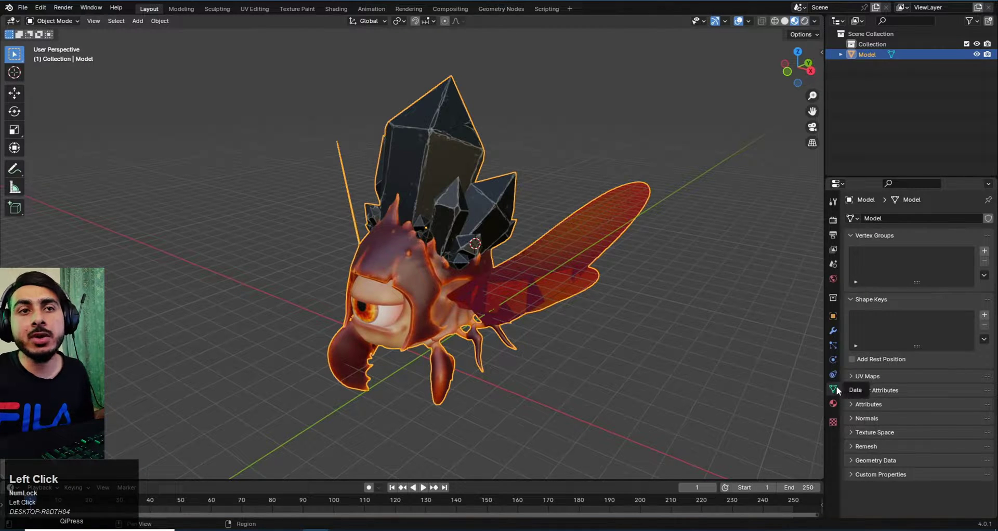
left_click(881, 375)
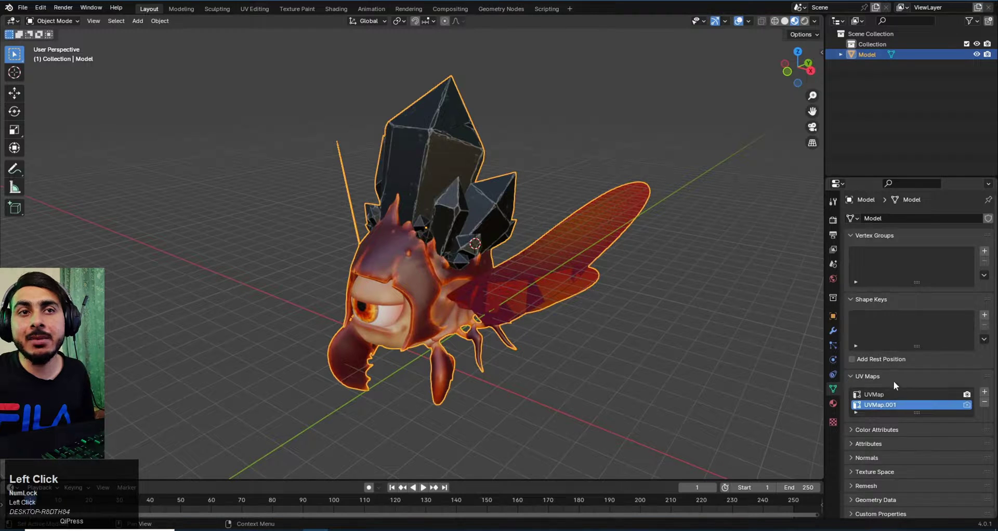
left_click(985, 402)
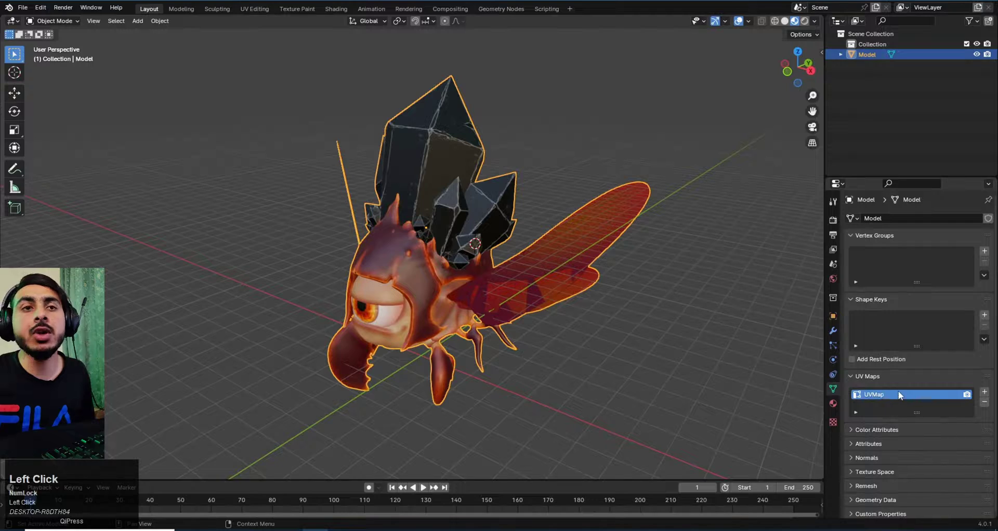
middle_click_drag(527, 271, 532, 242)
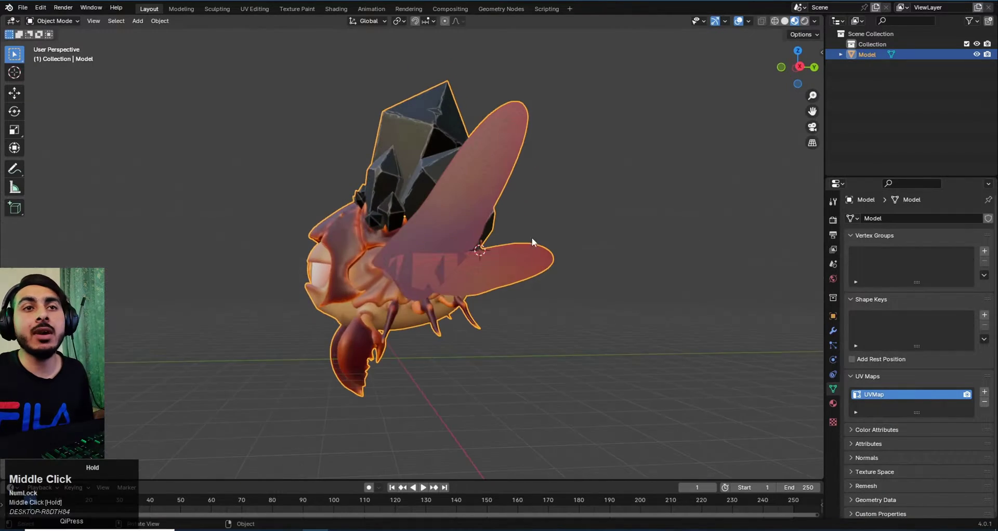
Examine the whole mesh's UV layout over the base color texture in the UV Editing workspace, and return to Object Mode
left_click(255, 8)
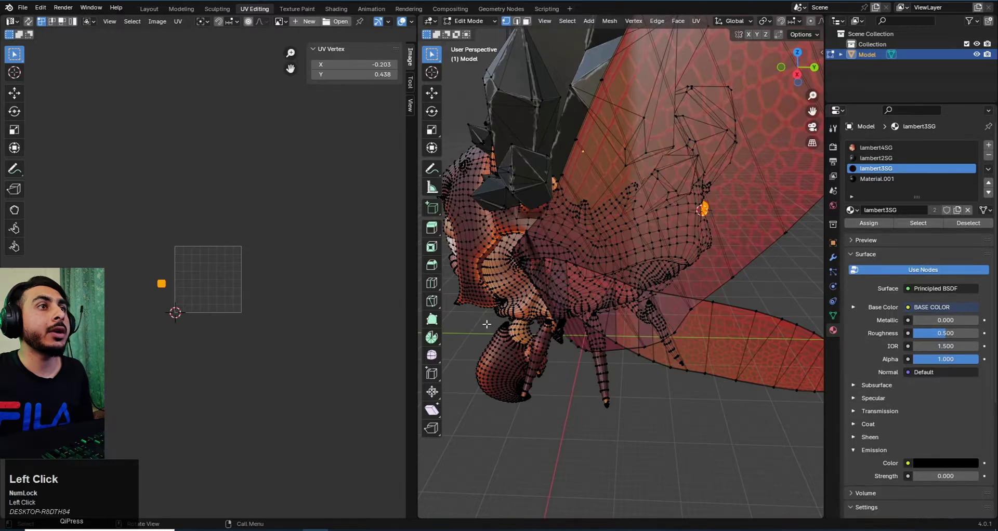
scroll(486, 325, "down", 5)
key("a")
middle_click_drag(152, 287, 206, 284)
scroll(206, 284, "down", 5)
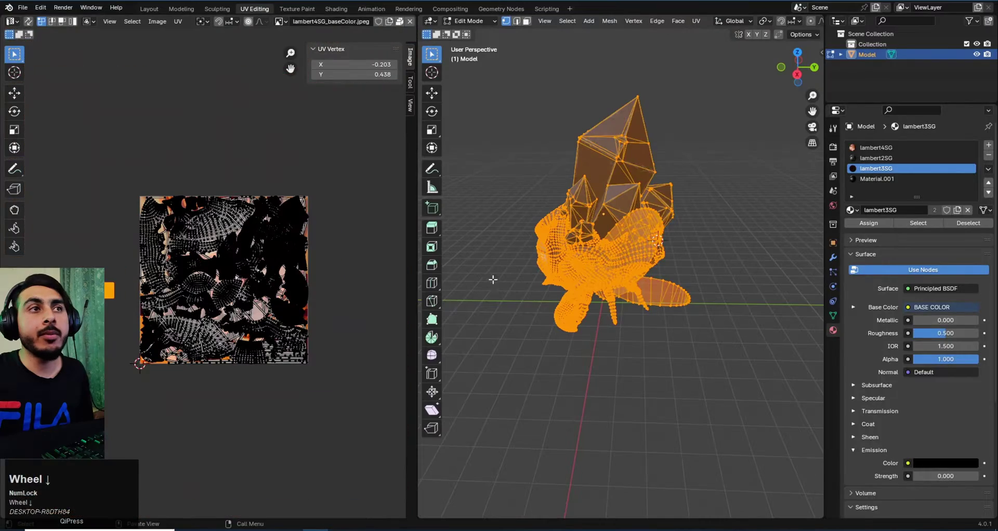
middle_click_drag(493, 279, 733, 265)
scroll(733, 265, "up", 2)
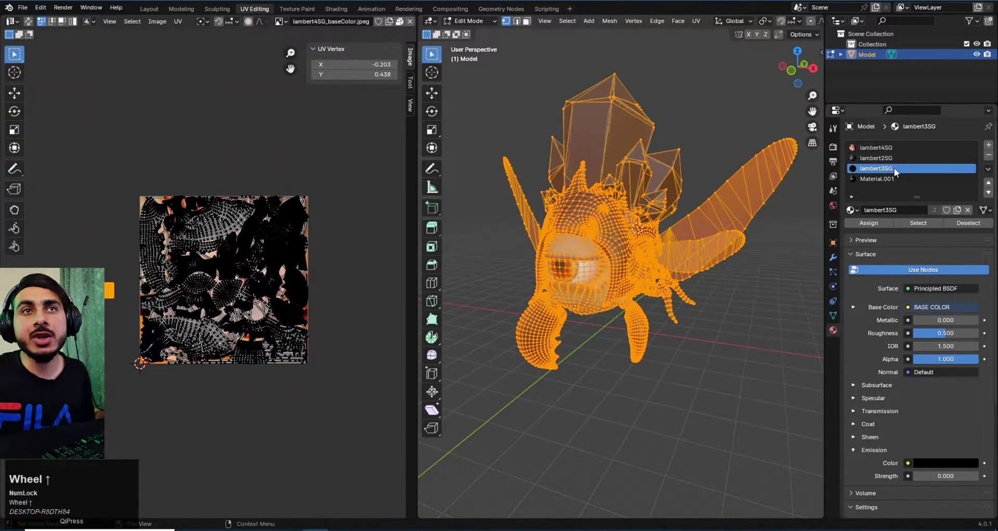
scroll(186, 287, "up", 4)
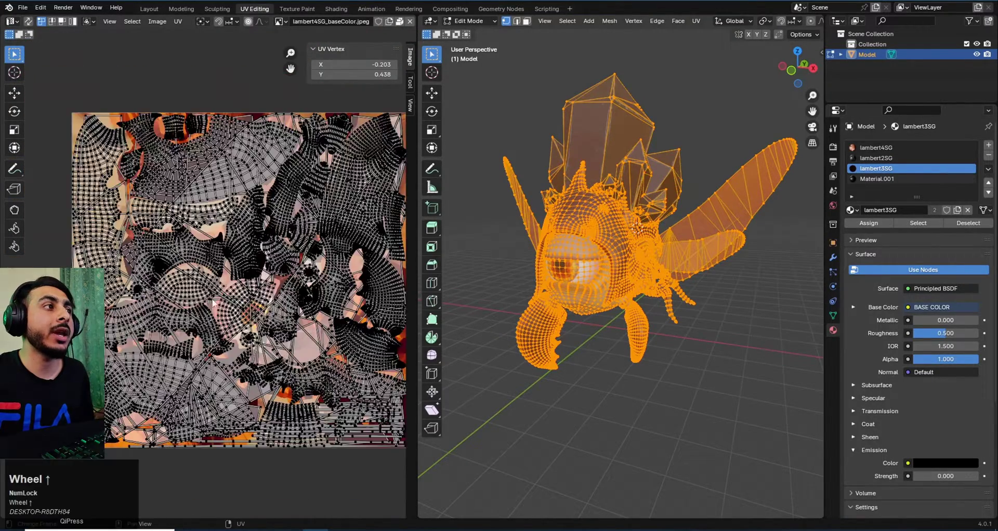
key("Tab")
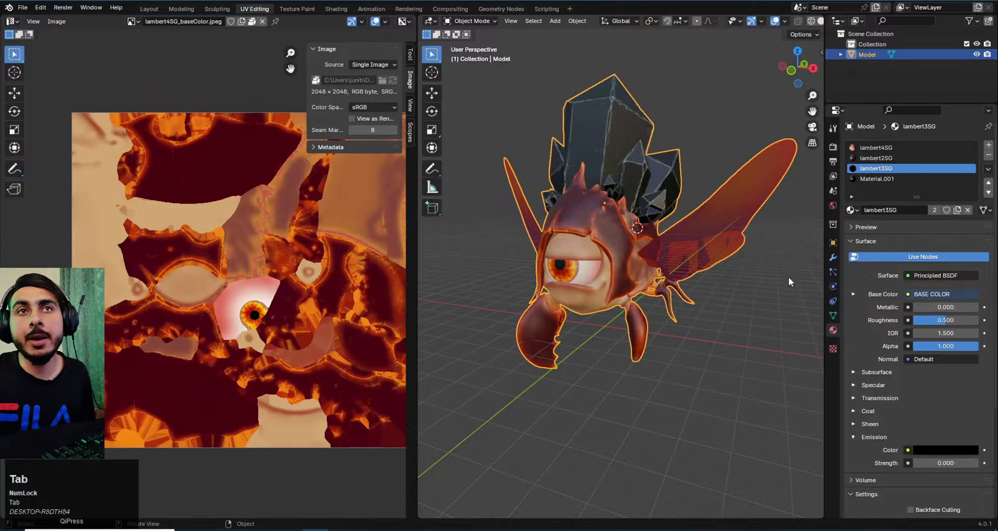
Add a second UV map to the model, name it Bake and keep it selected as the active map
left_click(833, 315)
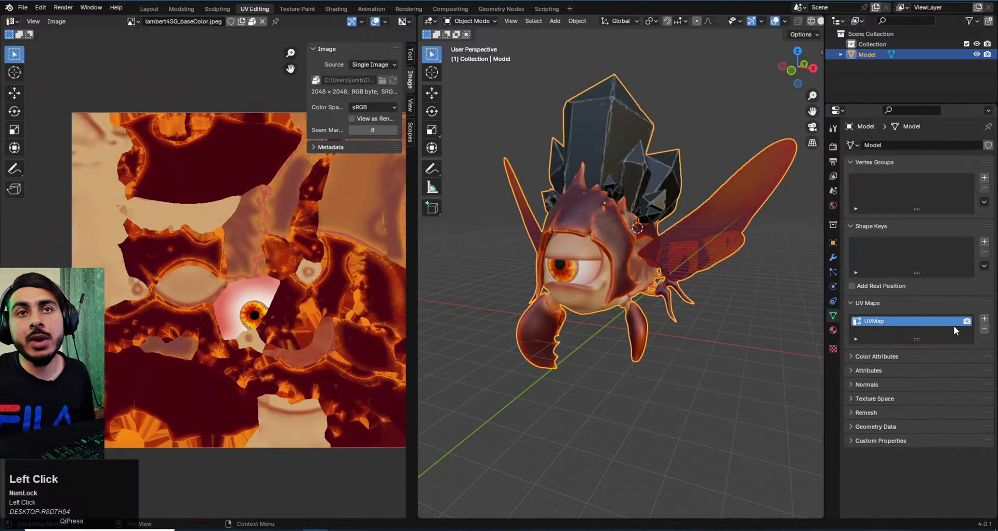
left_click(984, 319)
double_click(924, 332)
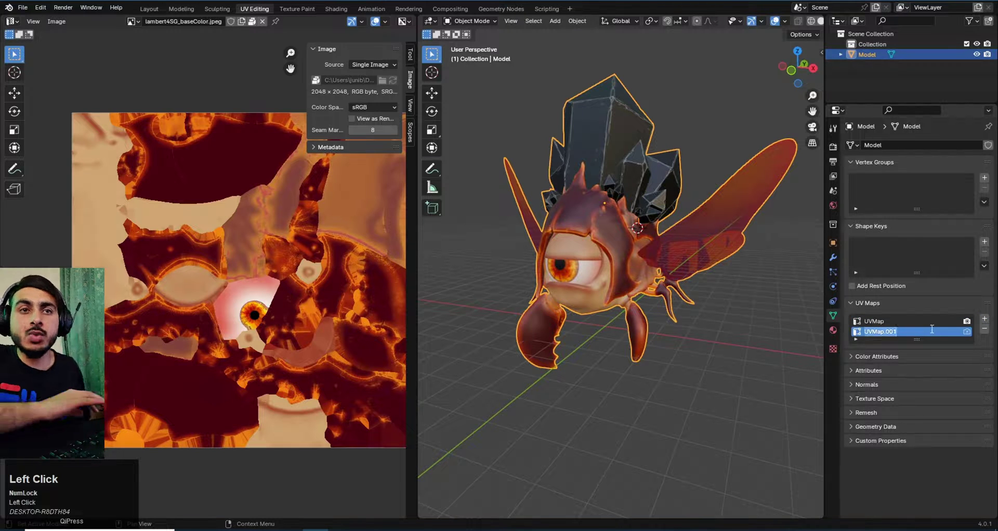
type("Bak")
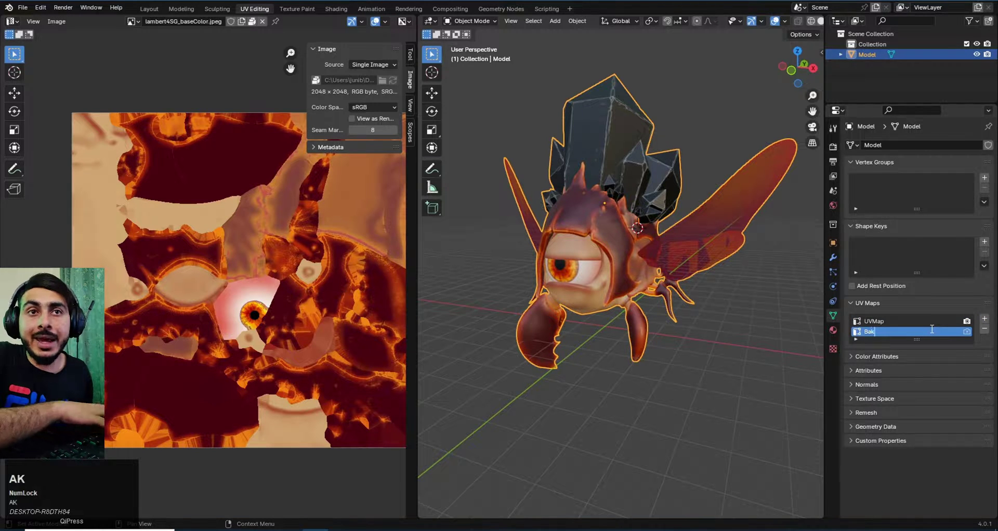
type("e")
key("Return")
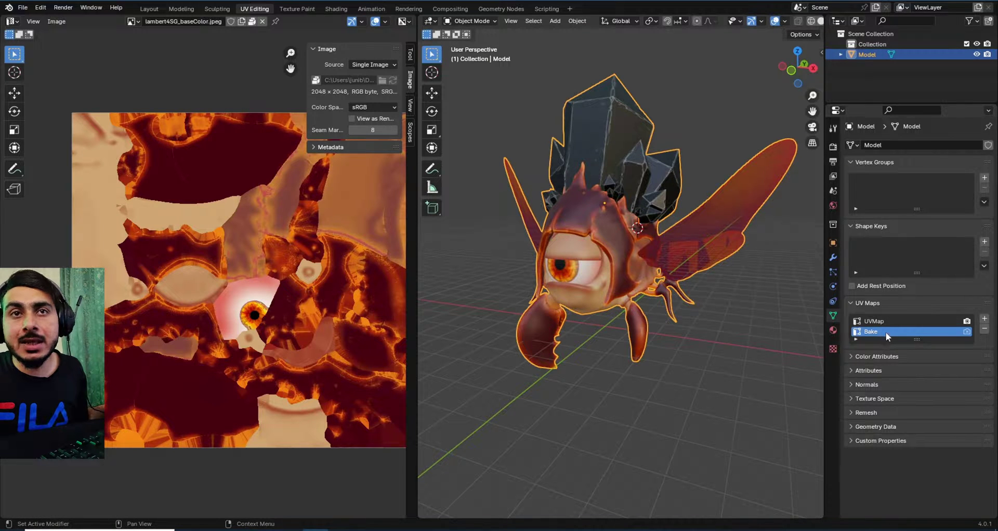
left_click(968, 331)
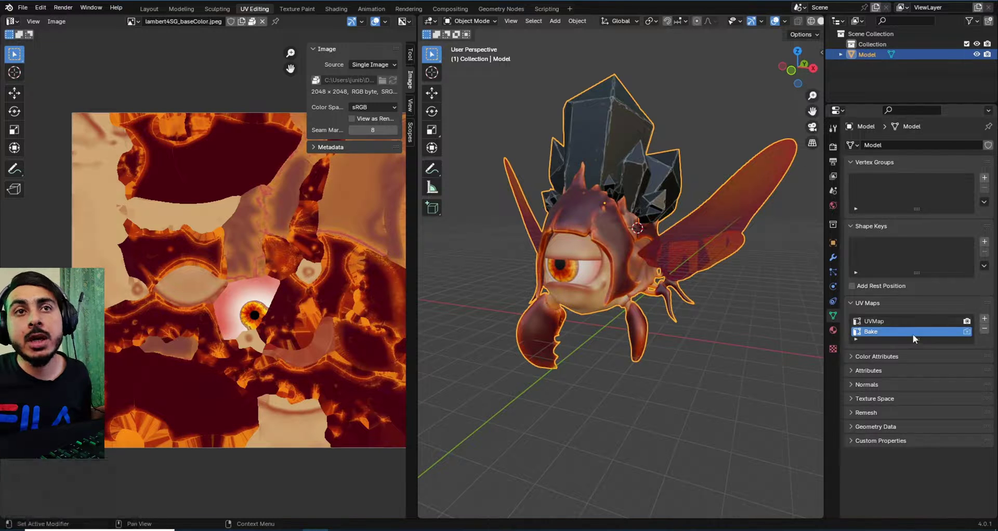
left_click(883, 332)
Select the whole mesh in Edit Mode and pack its UV islands with the Exact Shape (Concave) method and a scaled 0.001 margin
key("Tab")
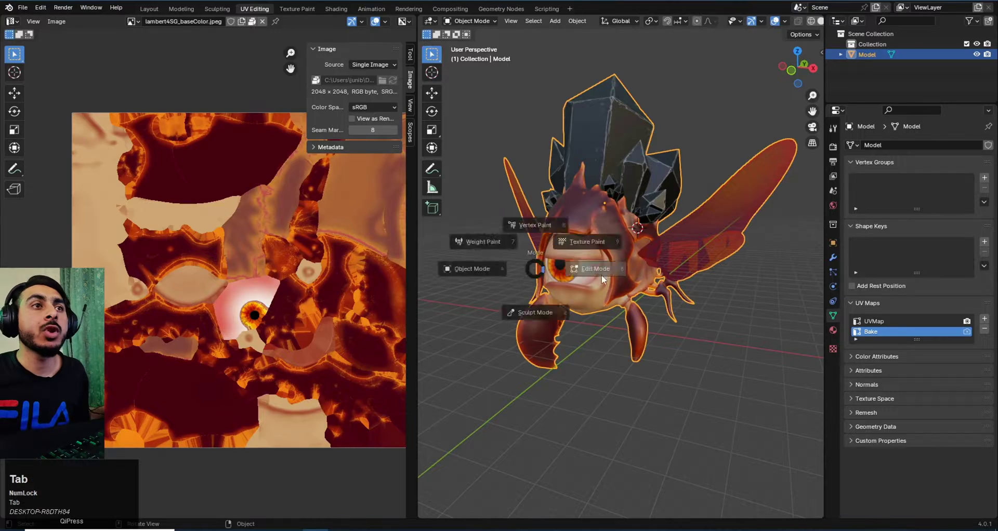
key("a")
key("a")
key("a")
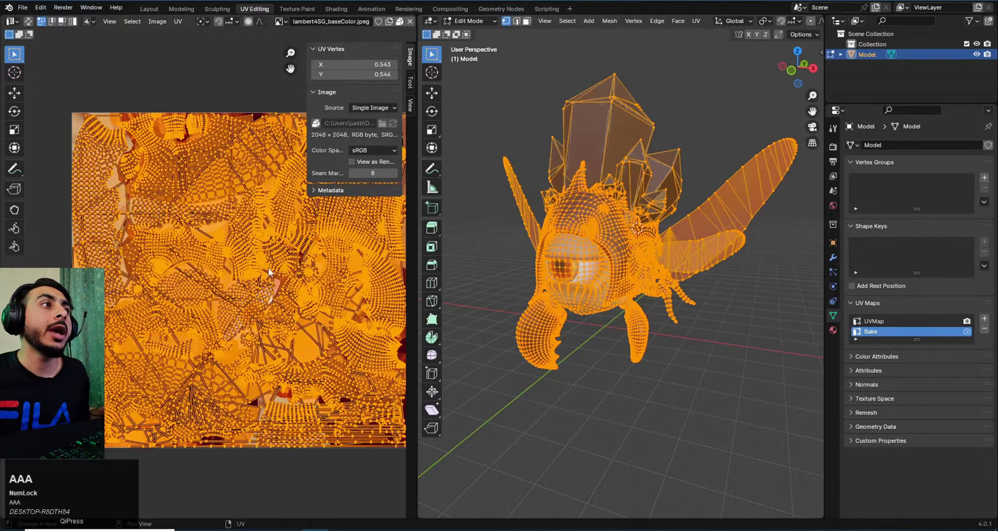
scroll(285, 259, "down", 4)
left_click(178, 22)
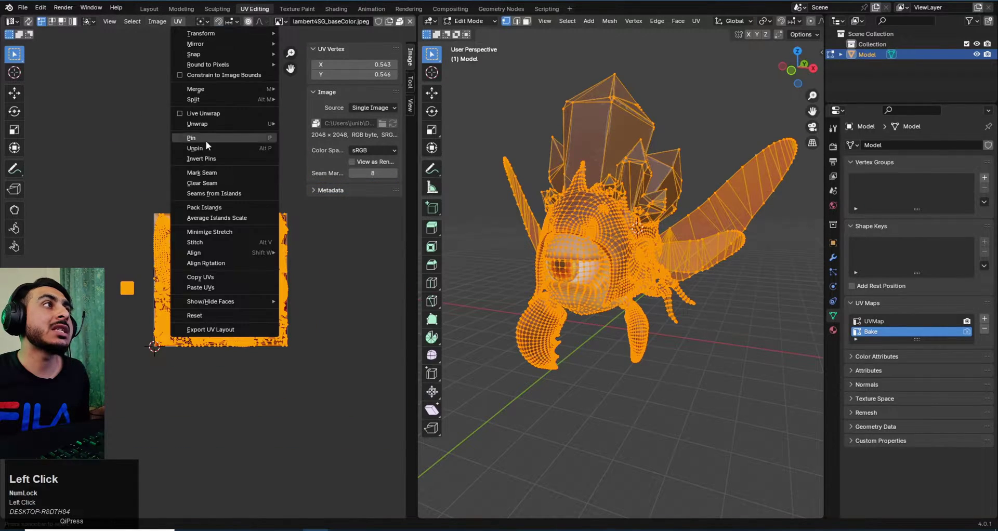
left_click(214, 207)
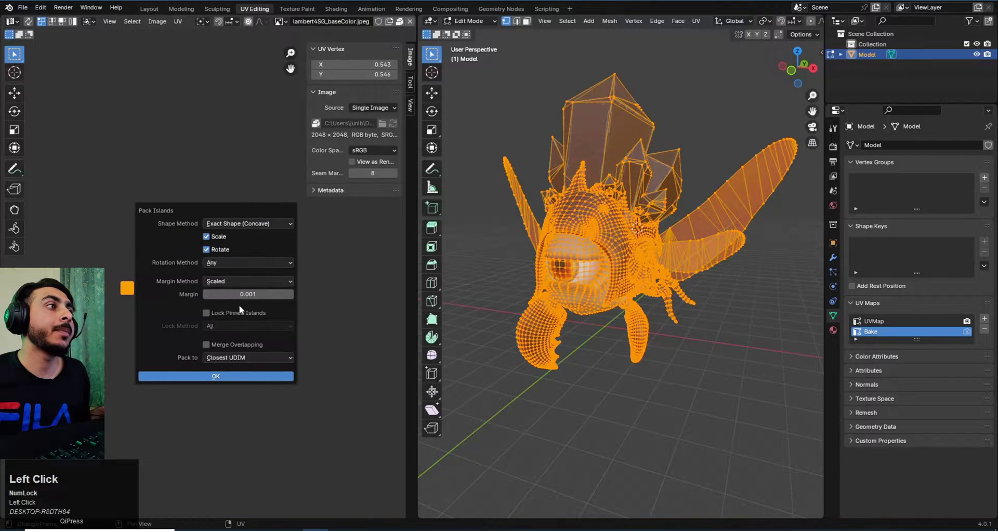
left_click(249, 379)
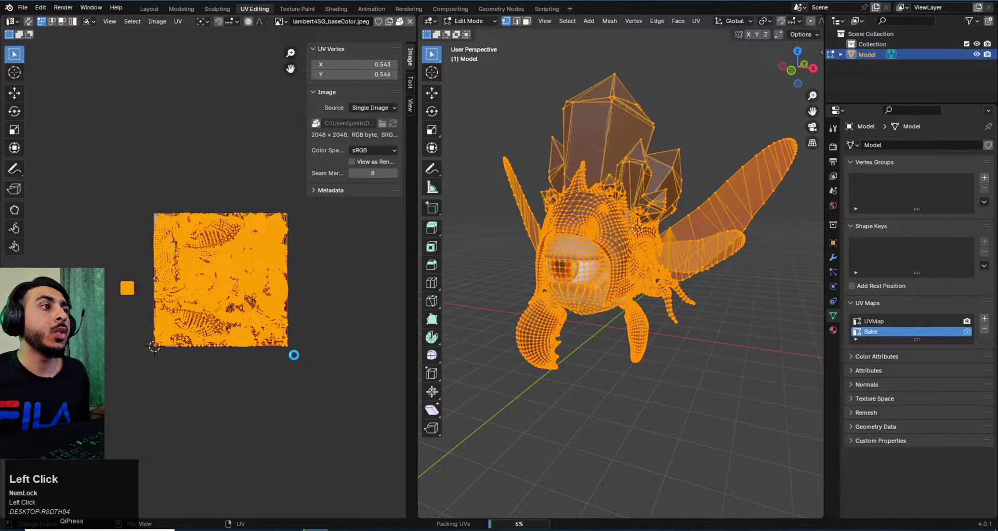
Hide the image editor's sidebar and examine how the packed Bake UV islands are spread across the texture
scroll(210, 280, "up", 3)
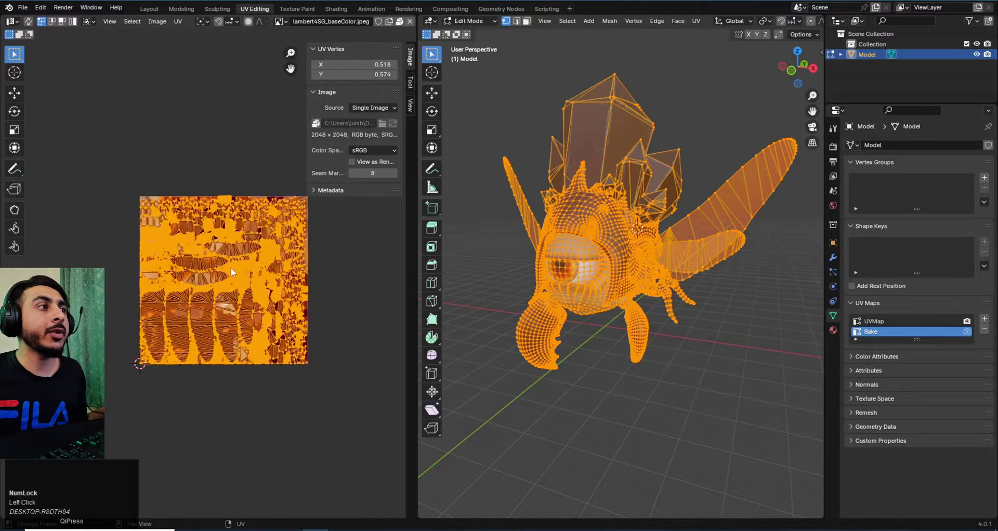
middle_click_drag(210, 281, 191, 316)
left_click(179, 21)
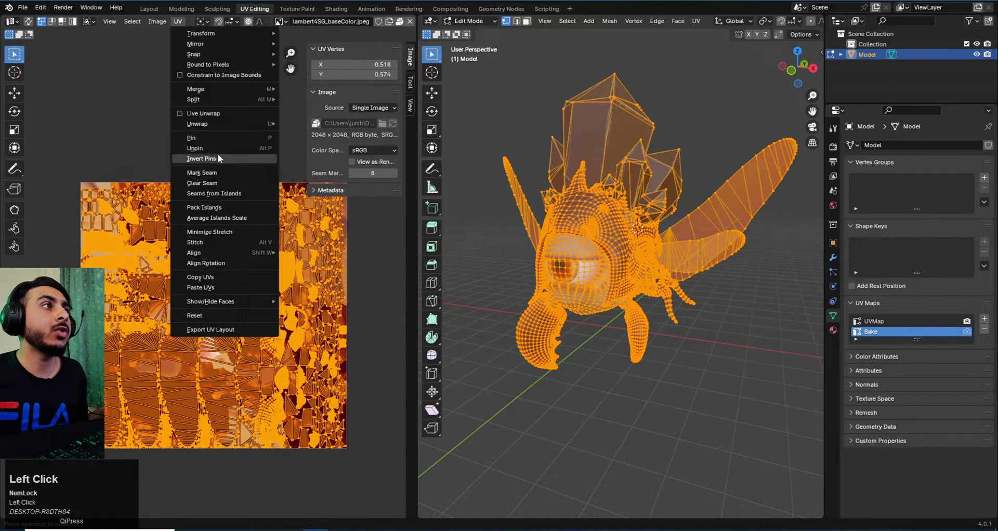
middle_click_drag(215, 372, 187, 332)
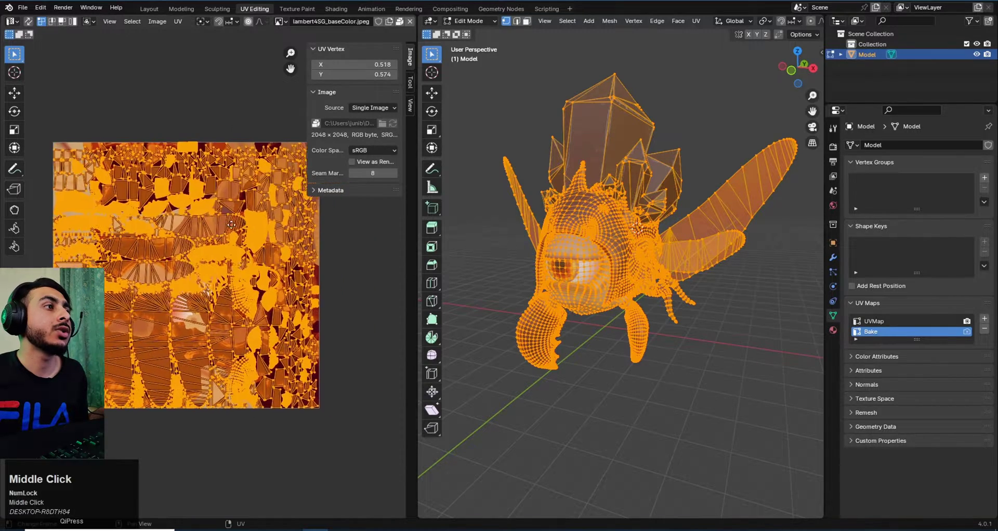
scroll(187, 332, "up", 3)
scroll(226, 285, "down", 2)
key("n")
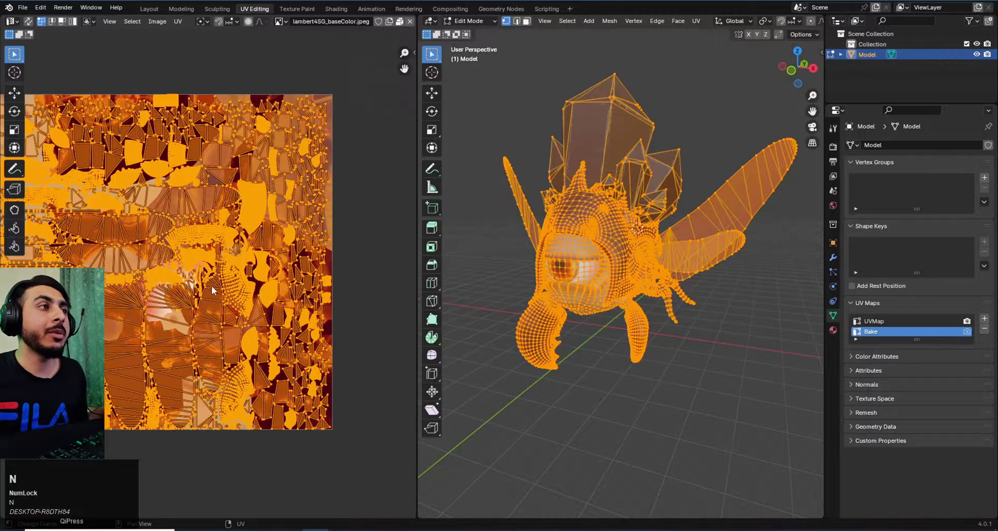
middle_click_drag(297, 295, 308, 249)
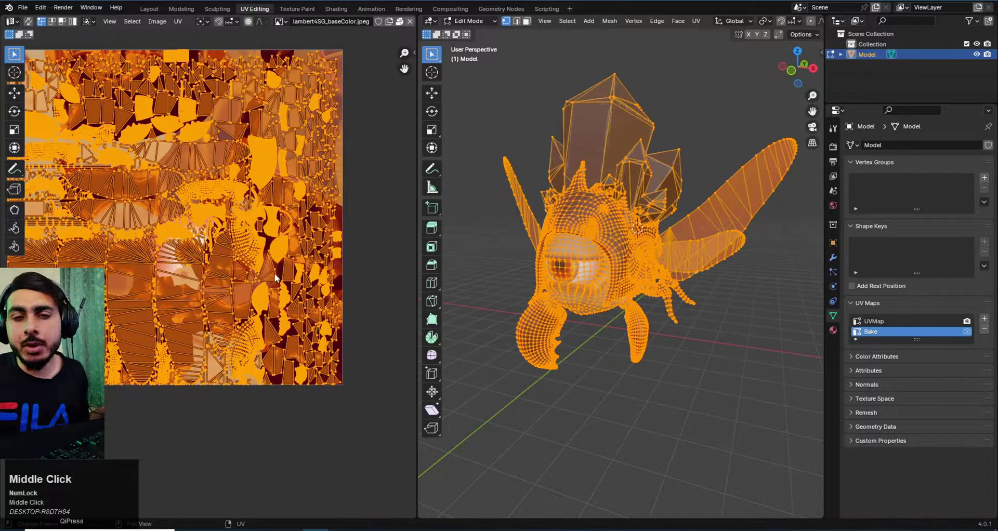
middle_click_drag(172, 202, 249, 263)
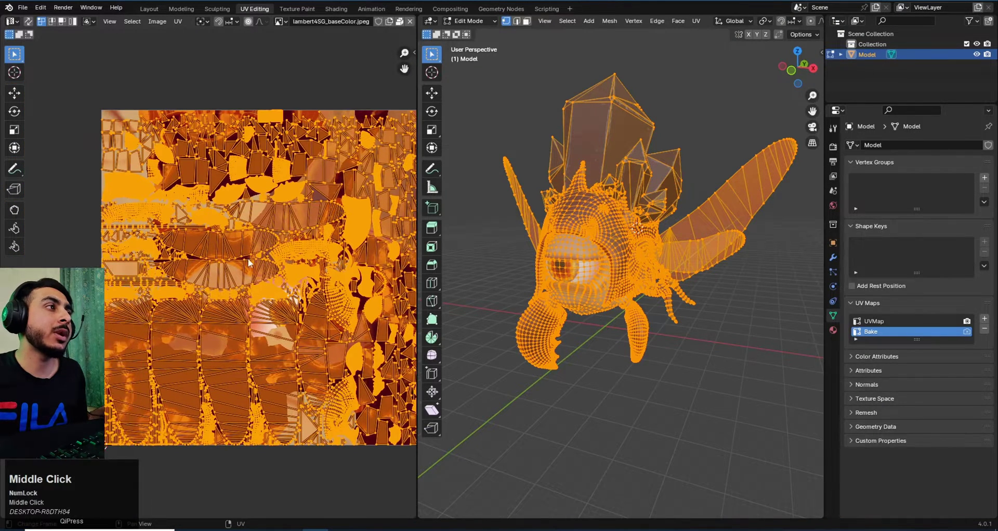
middle_click_drag(214, 234, 245, 268)
scroll(212, 266, "up", 3)
middle_click_drag(216, 236, 197, 247)
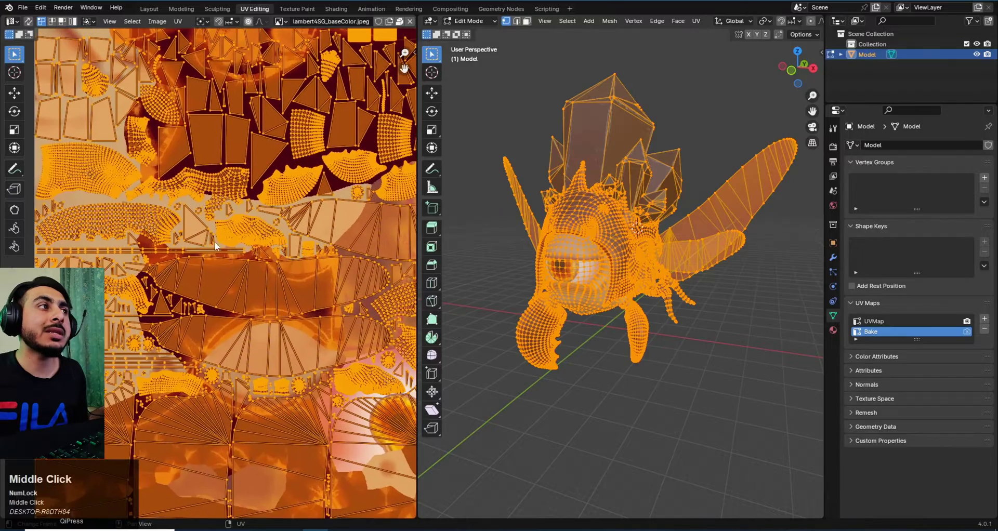
scroll(333, 341, "down", 5)
middle_click_drag(322, 322, 300, 311)
scroll(284, 286, "up", 3)
middle_click_drag(392, 325, 341, 295)
scroll(262, 203, "down", 2)
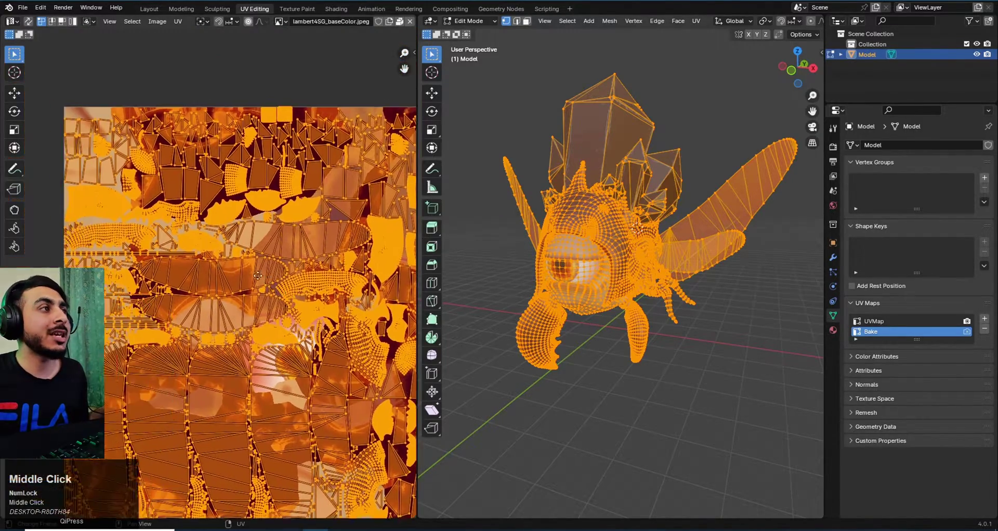
Examine the shapes and spacing of the packed UV islands up close, and return to Object Mode
middle_click_drag(207, 241, 267, 266)
scroll(250, 266, "up", 4)
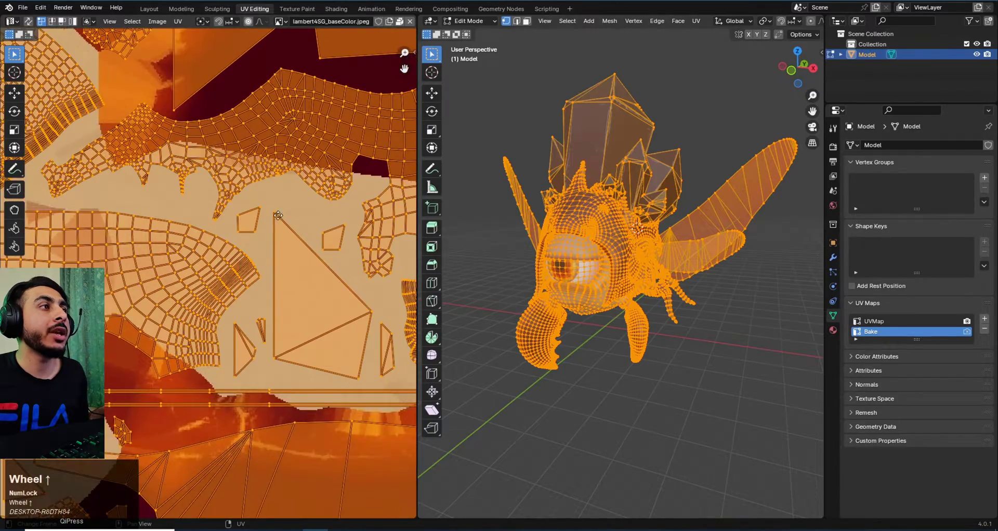
scroll(278, 215, "up", 2)
left_click(252, 275)
middle_click_drag(247, 245, 290, 355)
scroll(319, 368, "down", 2)
scroll(319, 368, "down", 2)
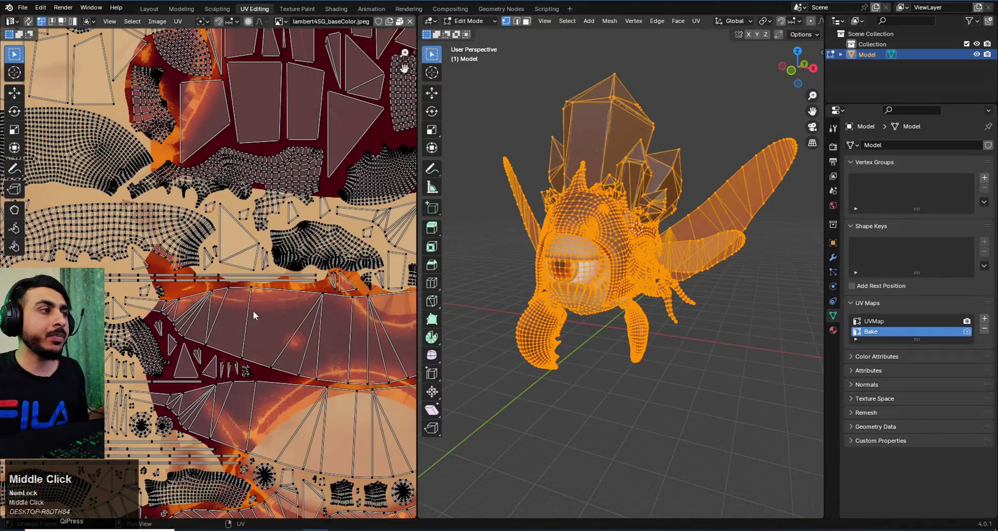
scroll(250, 322, "down", 4)
middle_click_drag(250, 322, 229, 241)
middle_click_drag(406, 270, 185, 222)
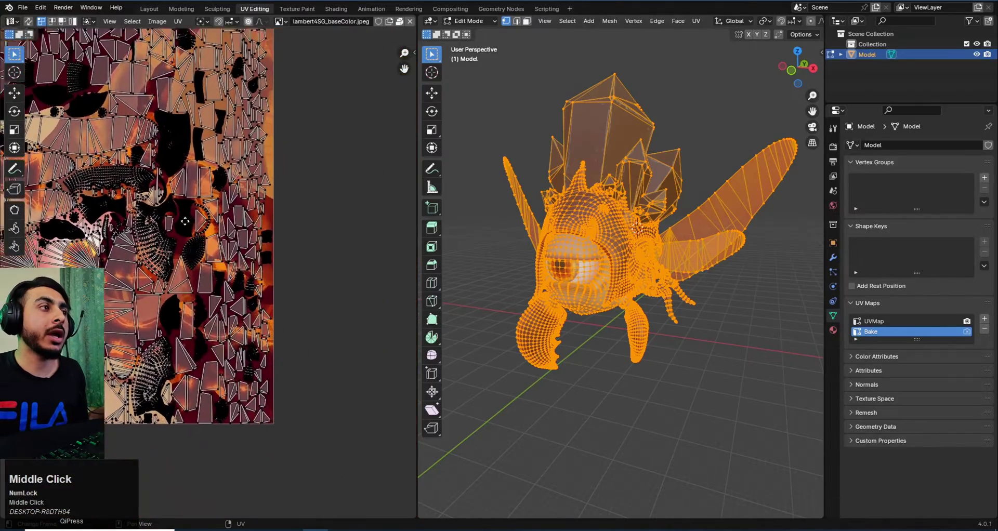
scroll(185, 221, "up", 3)
middle_click_drag(730, 267, 628, 195)
key("Tab")
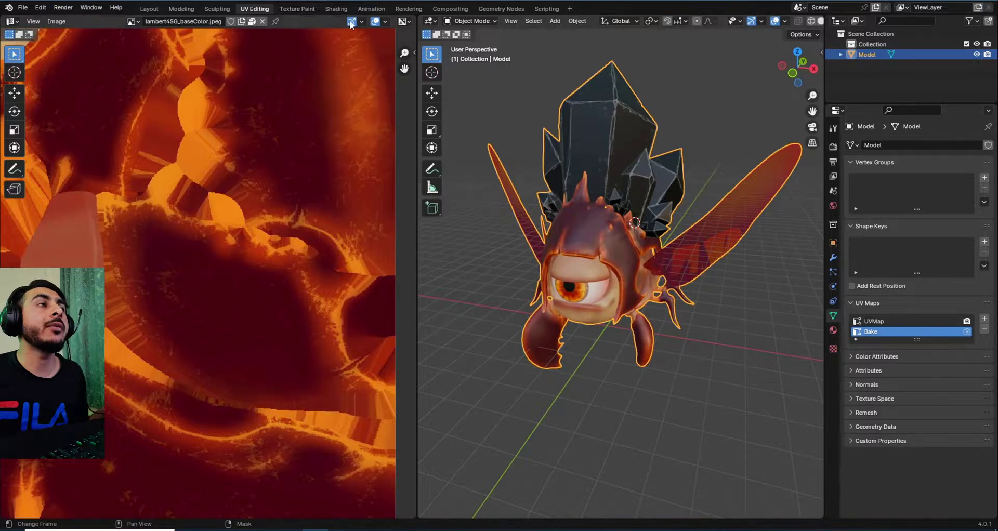
Show the lambert4SG material's nodes in the Shading workspace and enlarge the node editor
left_click(336, 9)
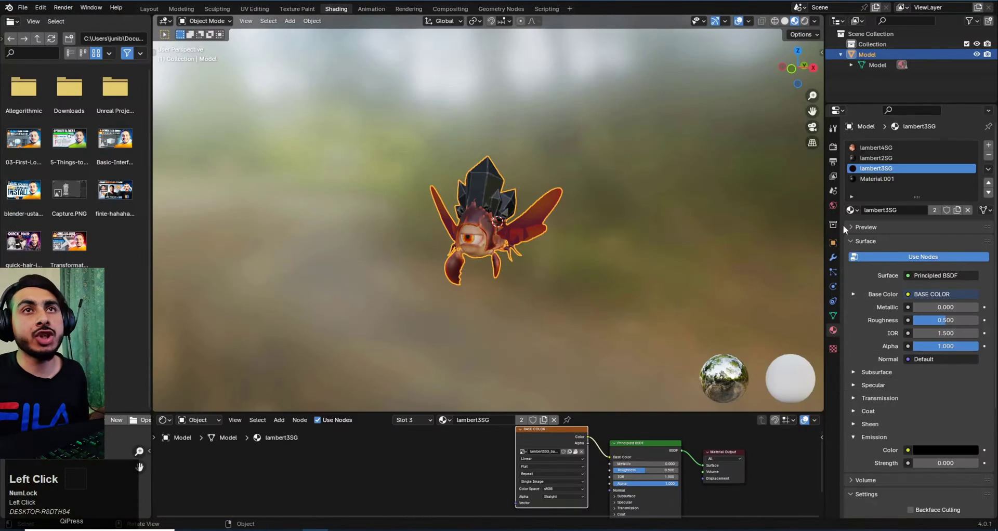
left_click(877, 147)
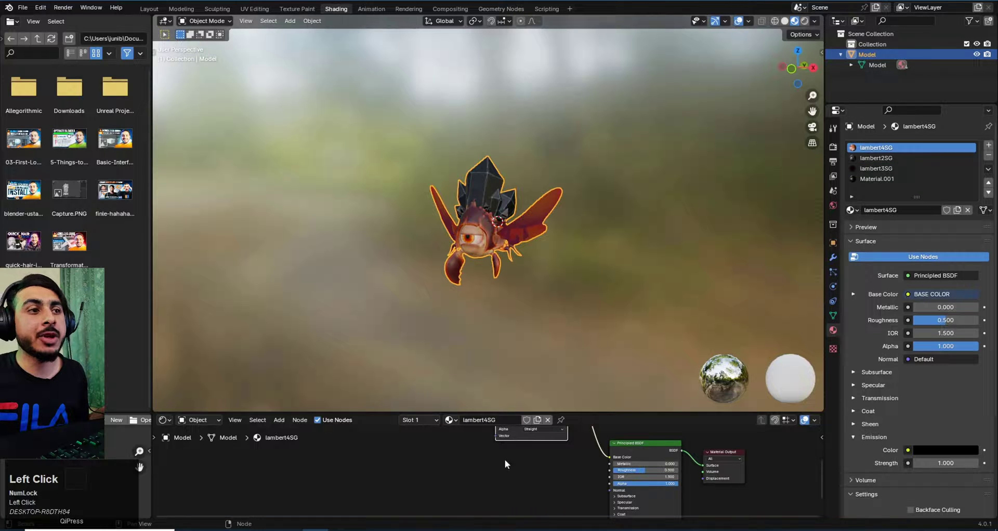
left_click_drag(596, 414, 593, 250)
middle_click_drag(443, 383, 531, 375)
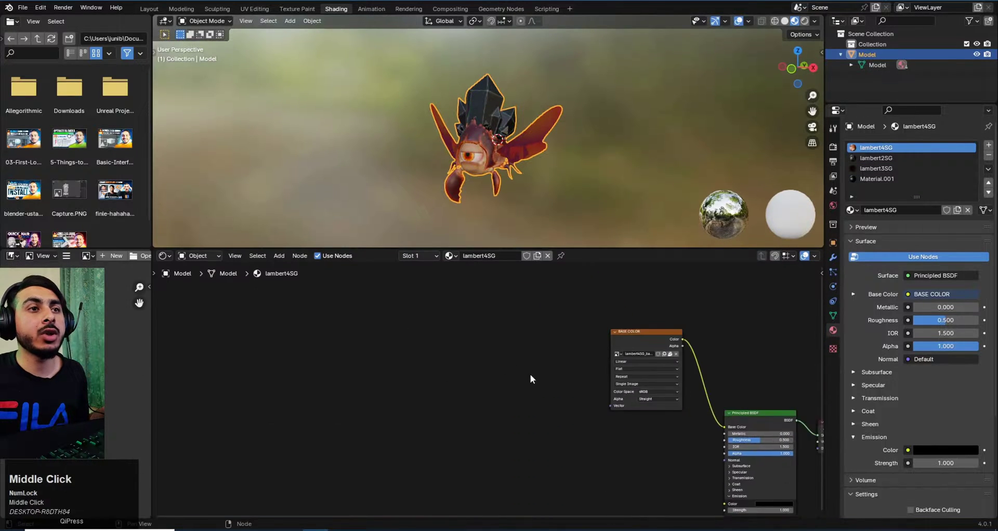
scroll(645, 388, "up", 2)
middle_click_drag(597, 350, 564, 353)
Add an Image Texture node beside the BASE COLOR node, leaving it unconnected, and start a new image for it
left_click(545, 333)
key("shift+a")
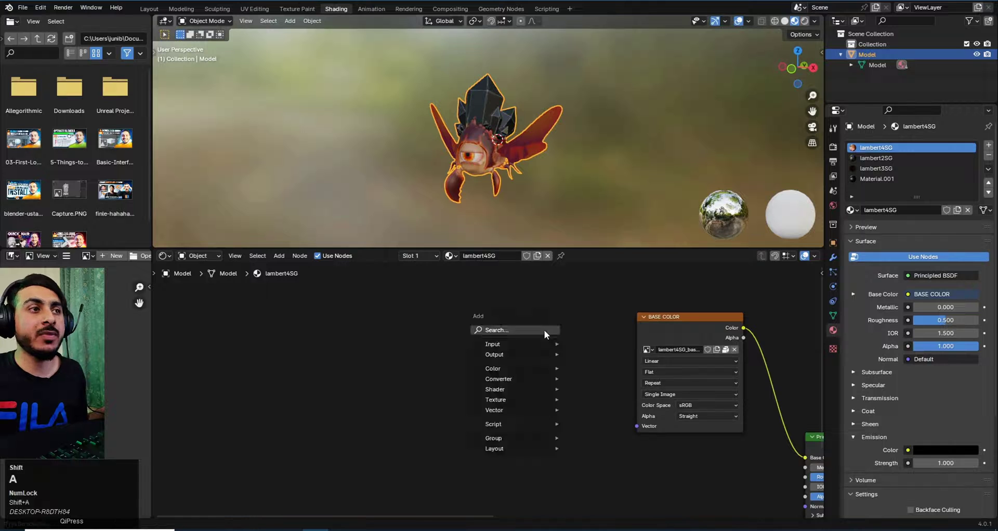
left_click(545, 330)
type("im")
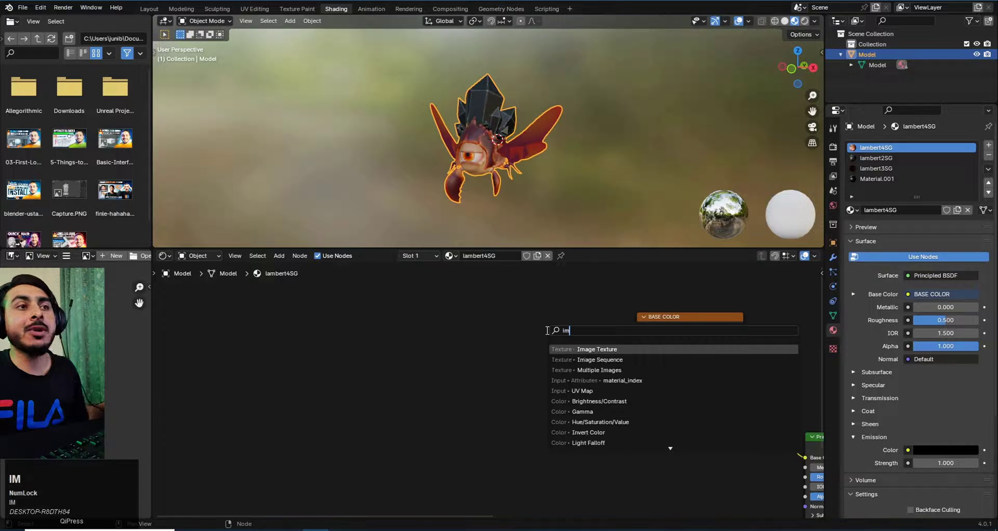
left_click(571, 349)
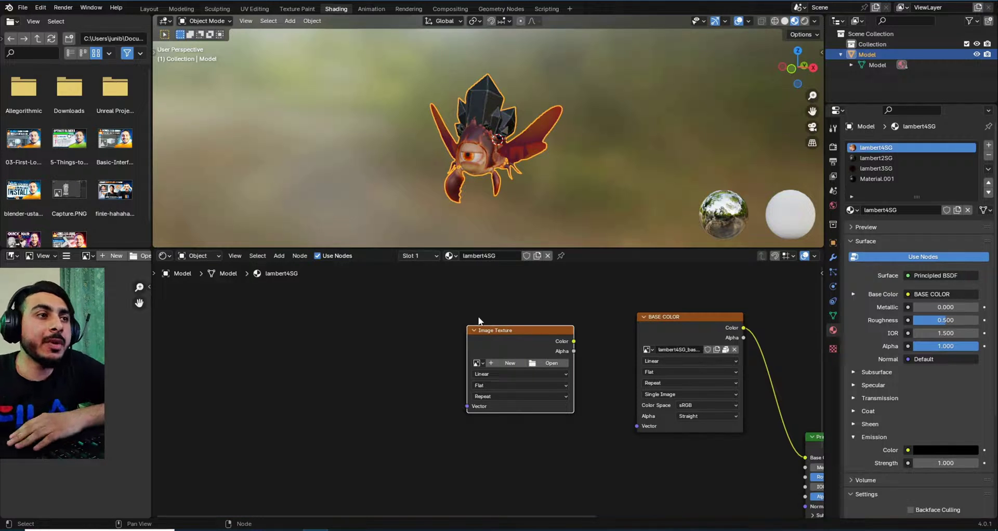
left_click_drag(507, 342, 493, 335)
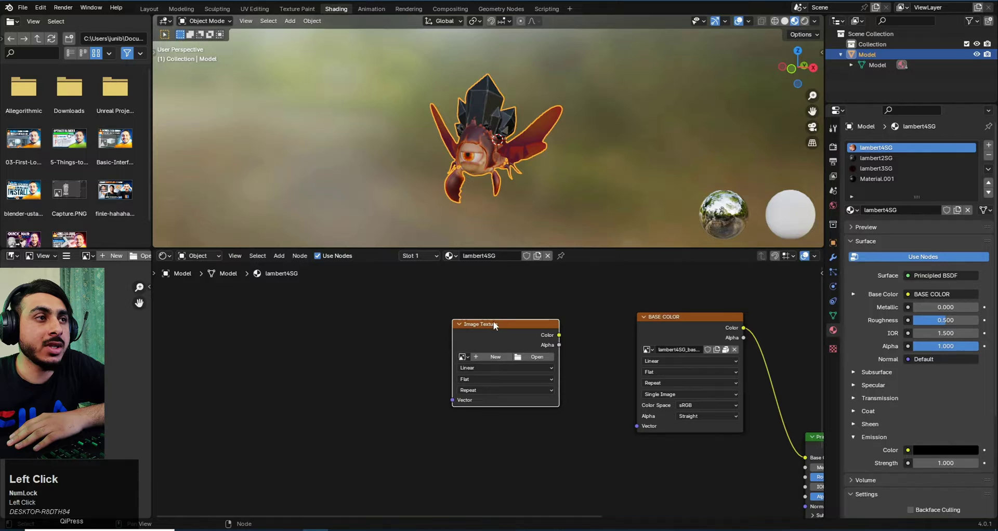
left_click(497, 355)
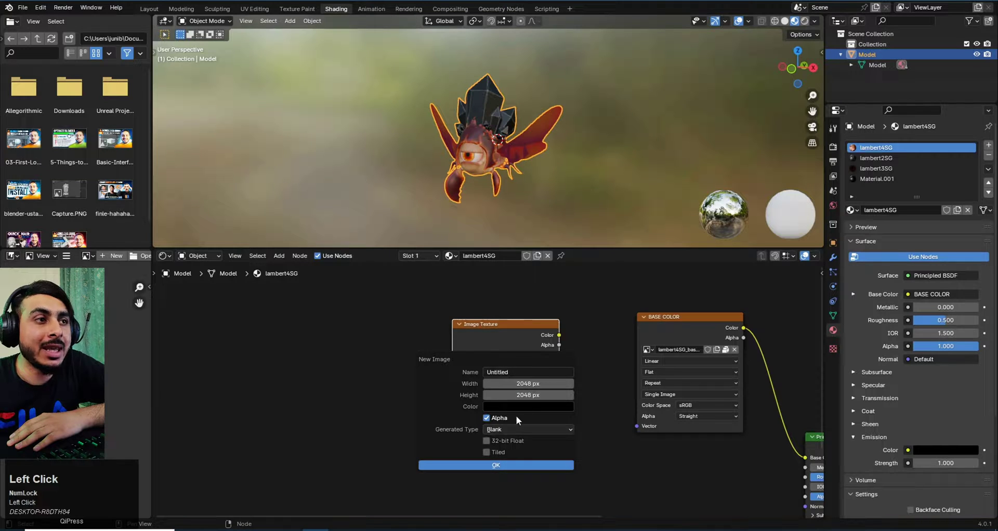
Set both the width and height of the new image to 4096 px
left_click(523, 384)
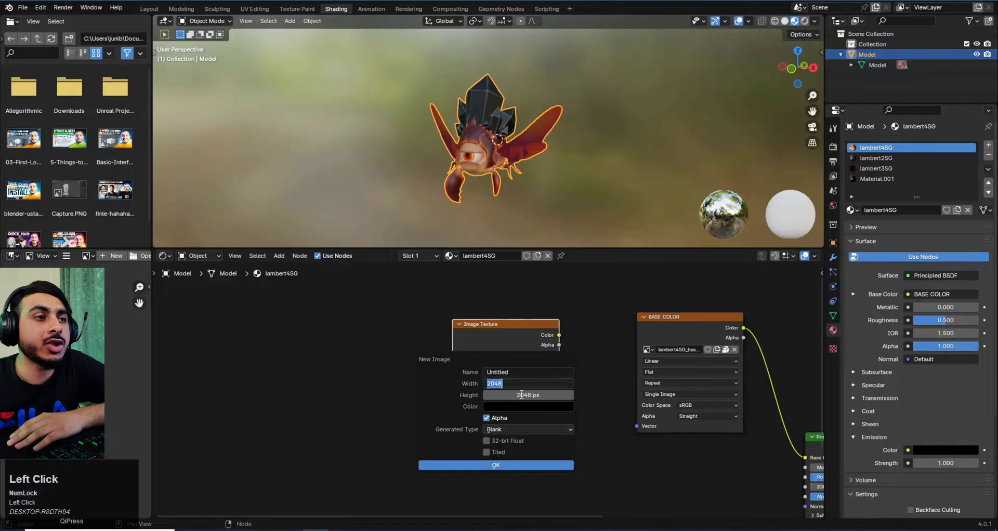
left_click(470, 390)
left_click_drag(512, 384, 511, 395)
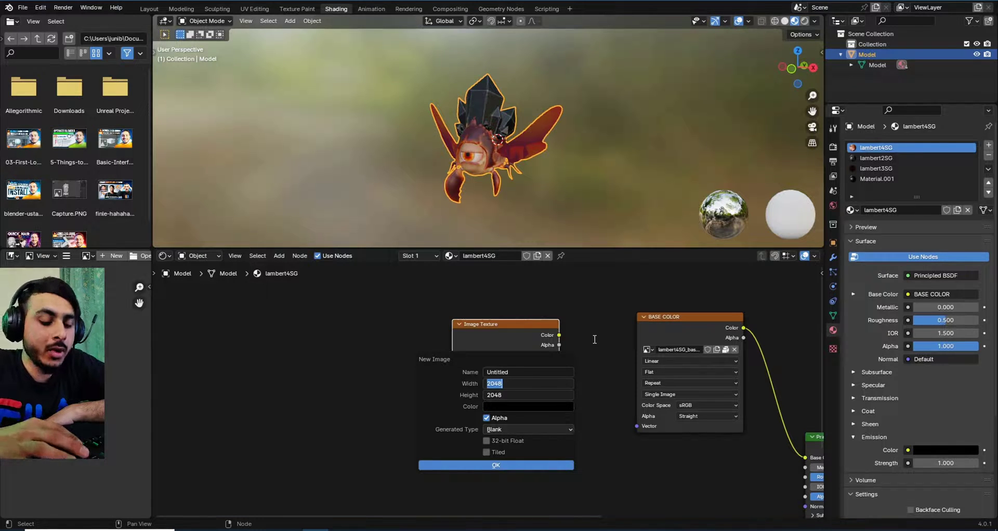
type("4096")
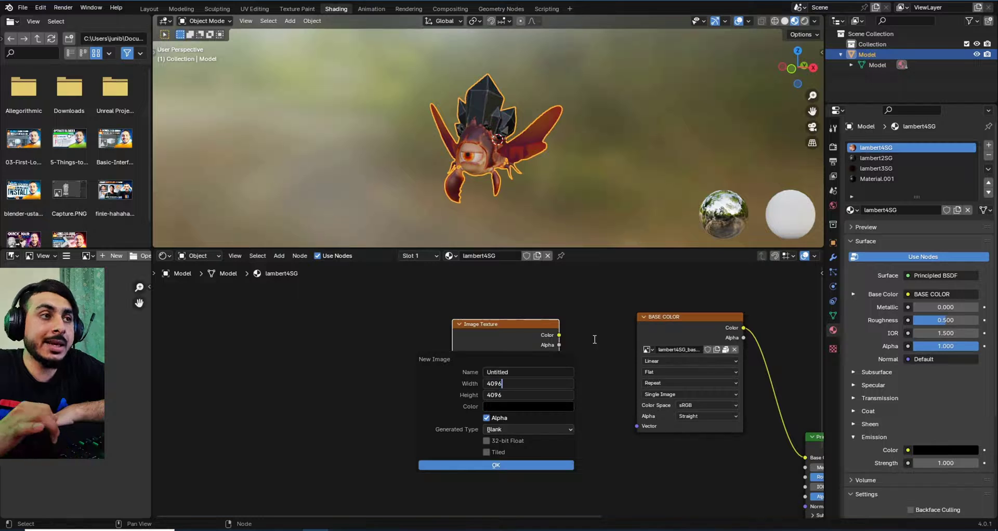
Set both the width and height of the new image to 2048 px
left_click(497, 384)
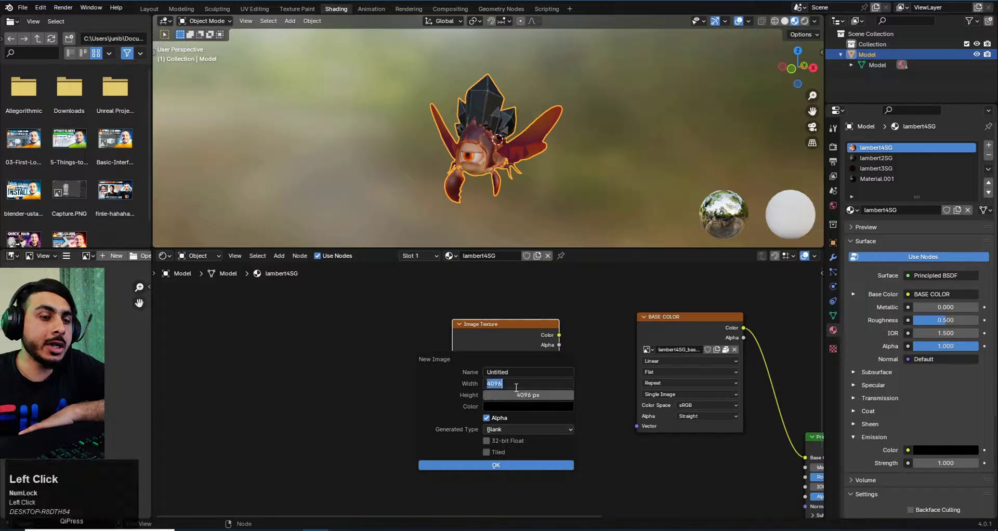
type("2048")
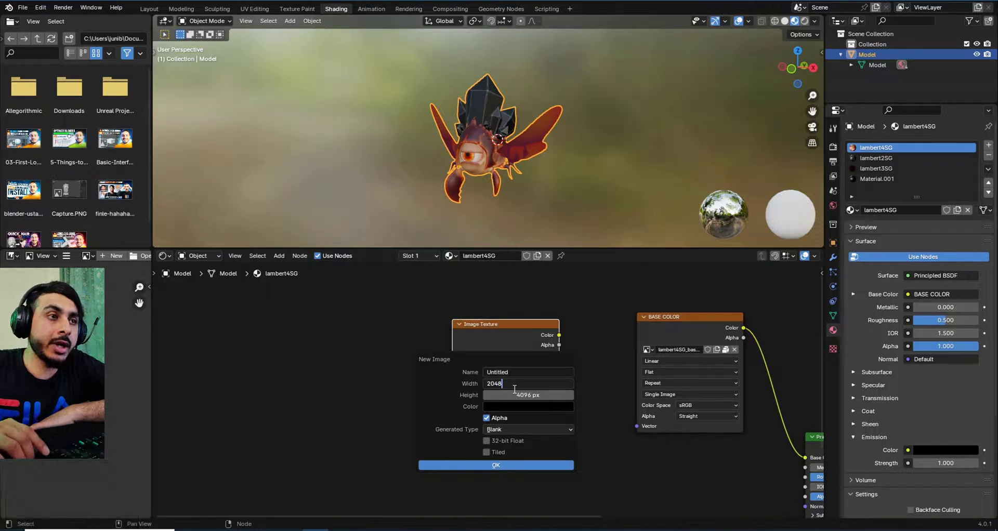
key("Return")
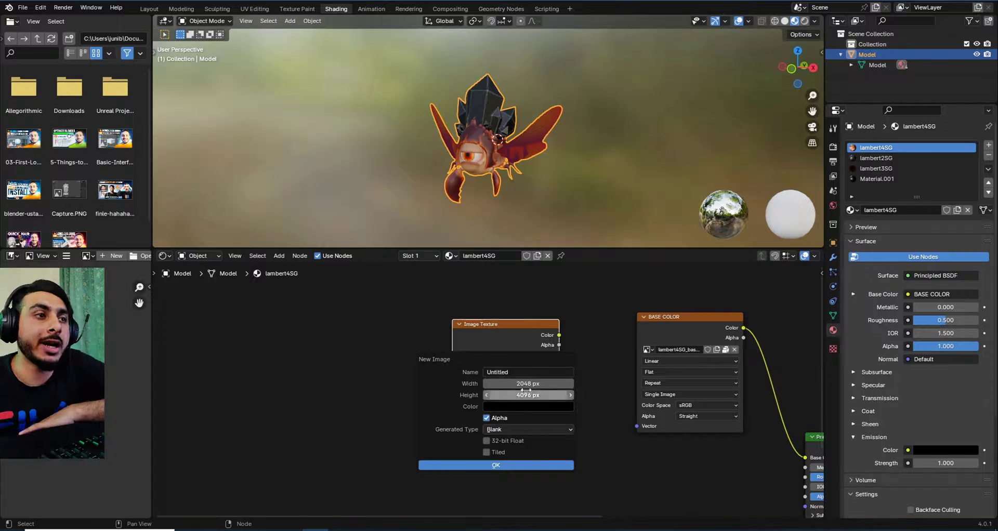
left_click(522, 395)
type("2048")
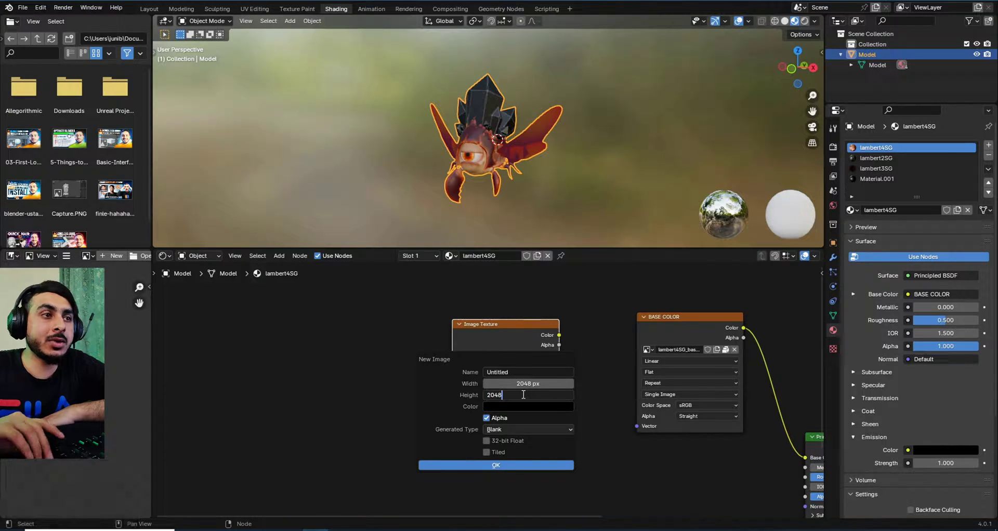
key("Return")
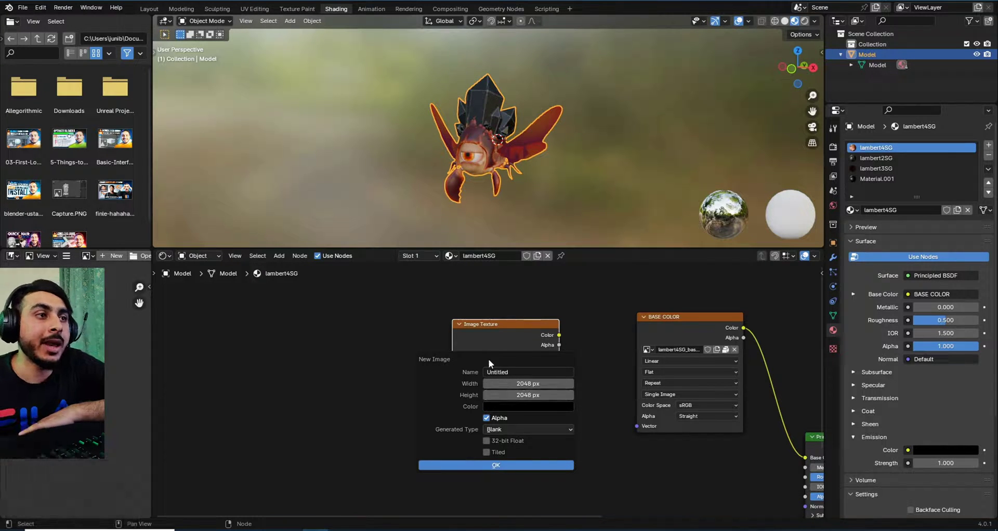
Name the new image "1 texture" and create it with alpha enabled and the Blank generated type
left_click(527, 372)
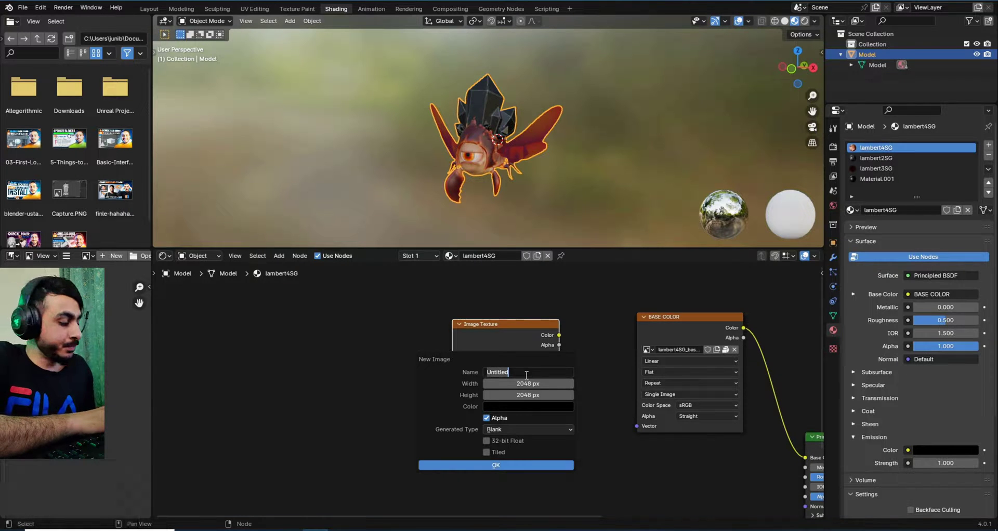
type("1 texture")
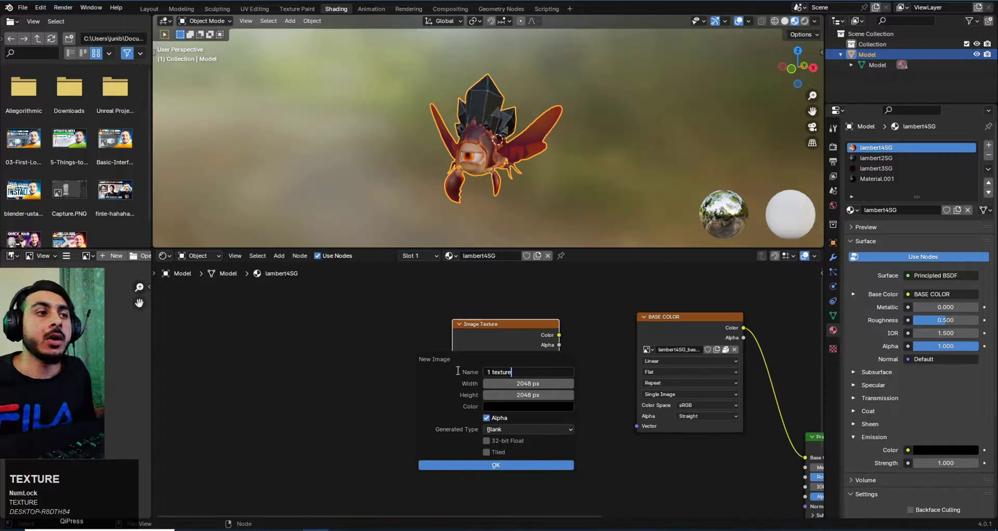
left_click(497, 466)
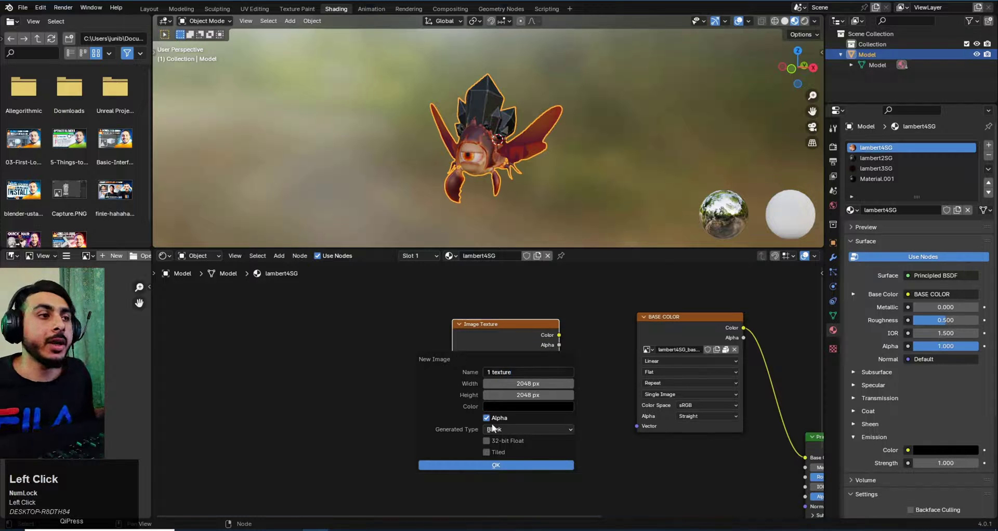
left_click(507, 464)
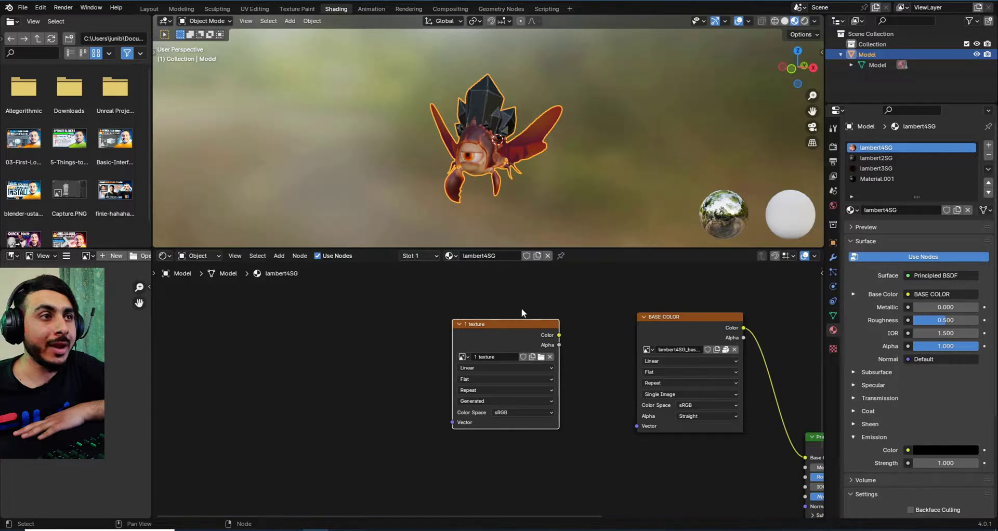
Copy the 1 texture node in lambert4SG and move the original a little farther from the BASE COLOR node, keeping it selected
right_click(509, 337)
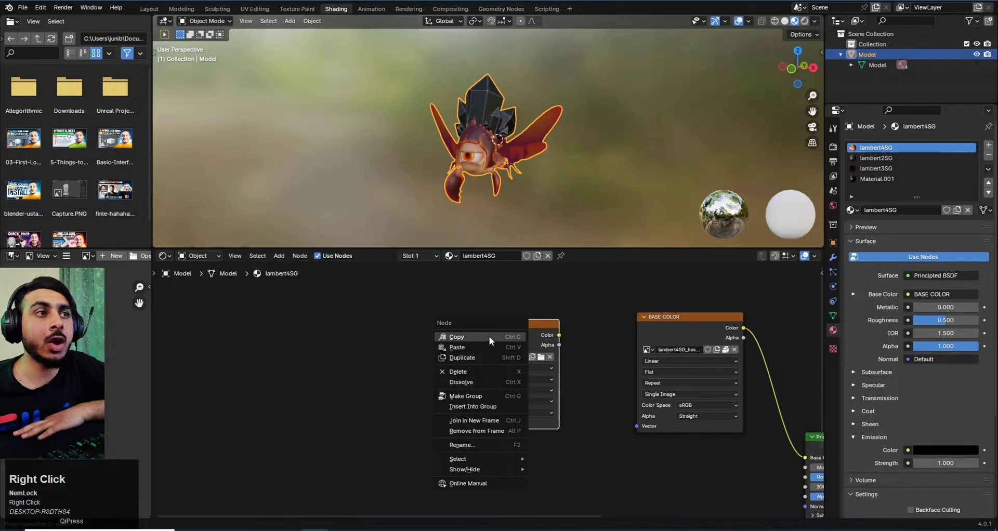
left_click(489, 336)
left_click_drag(507, 325, 483, 323)
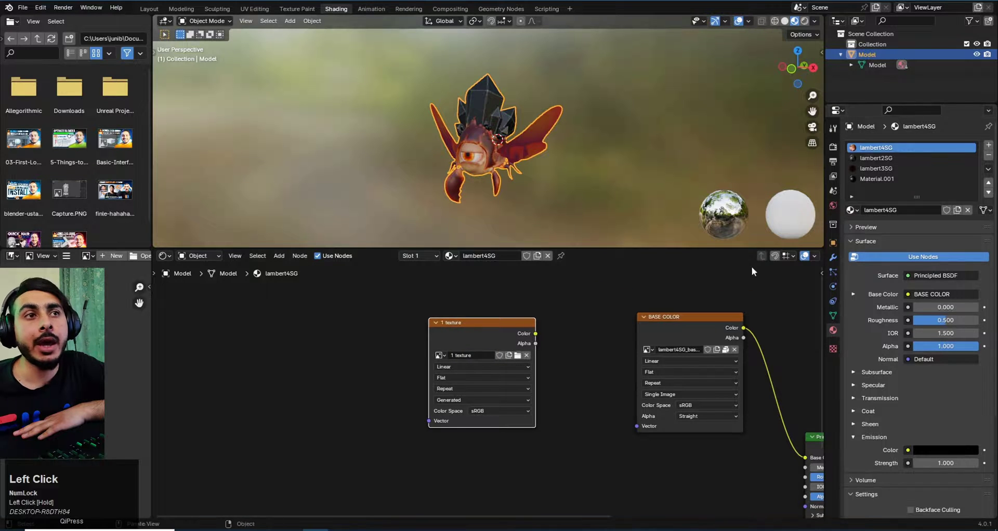
scroll(640, 346, "down", 3)
middle_click_drag(616, 359, 596, 350)
scroll(488, 390, "up", 1)
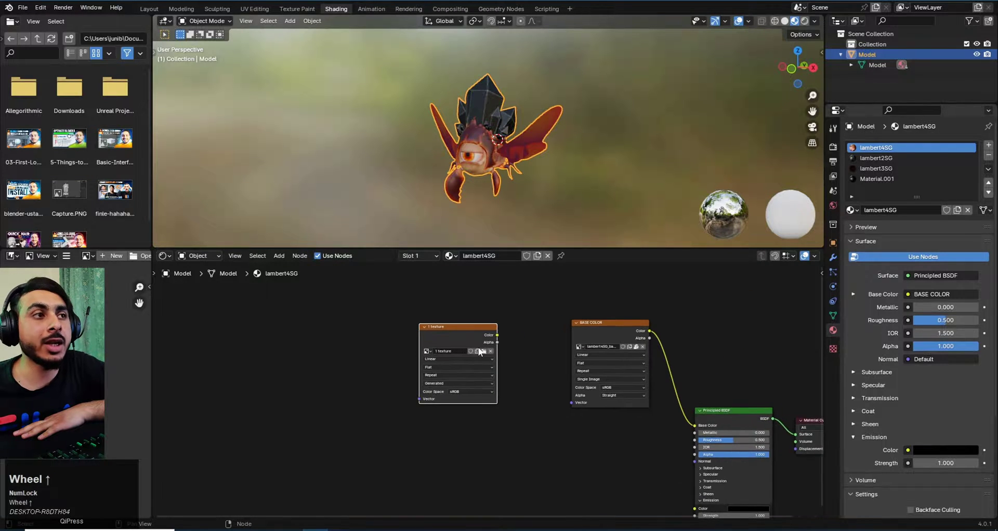
left_click(475, 333)
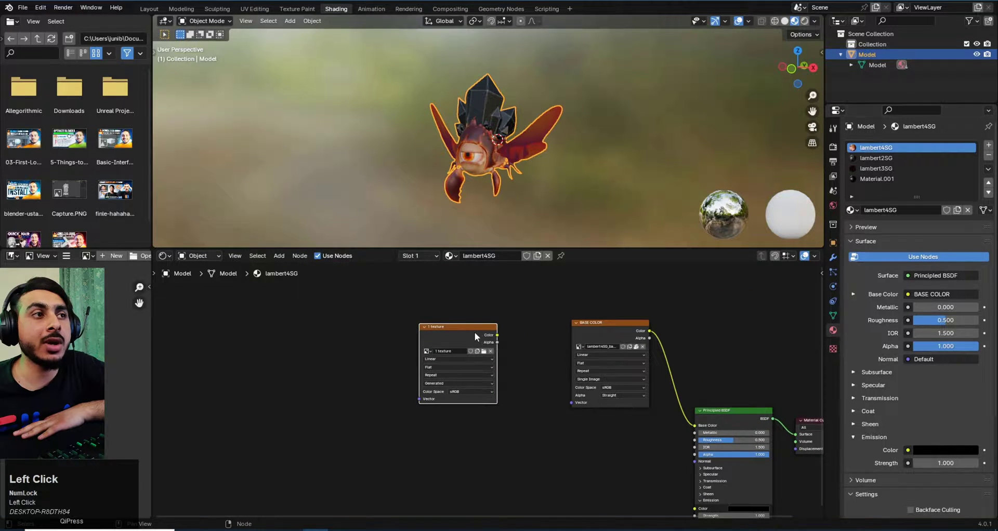
Paste the 1 texture node into the lambert2SG material and place it unconnected beside the BASE COLOR node
left_click(884, 157)
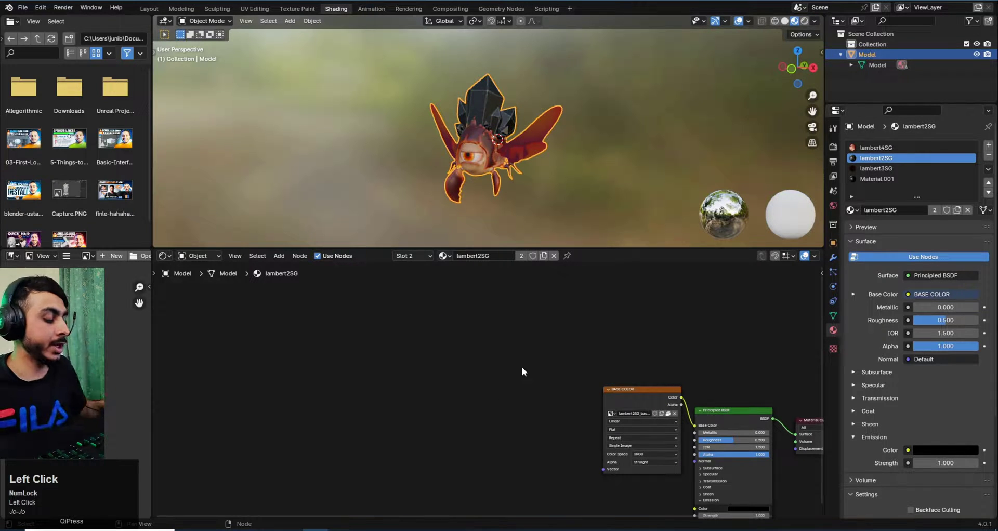
key("ctrl+v")
left_click(522, 332)
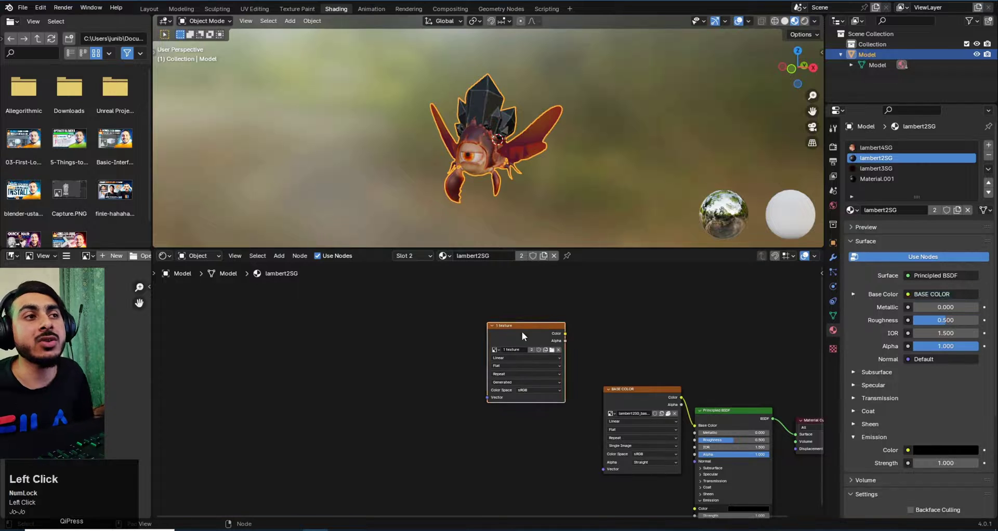
middle_click_drag(538, 330, 531, 359)
scroll(547, 346, "up", 2)
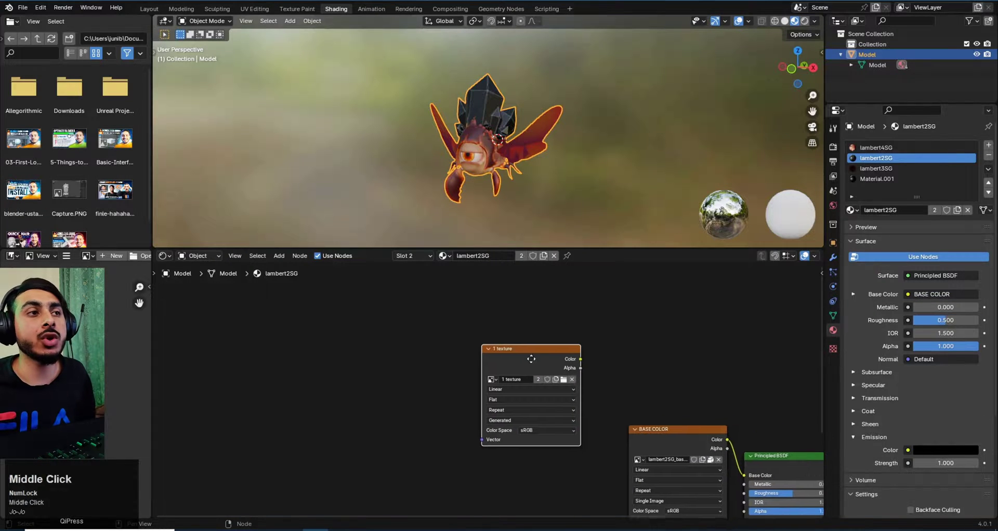
scroll(535, 351, "up", 1)
left_click_drag(538, 344, 510, 348)
scroll(498, 348, "down", 1)
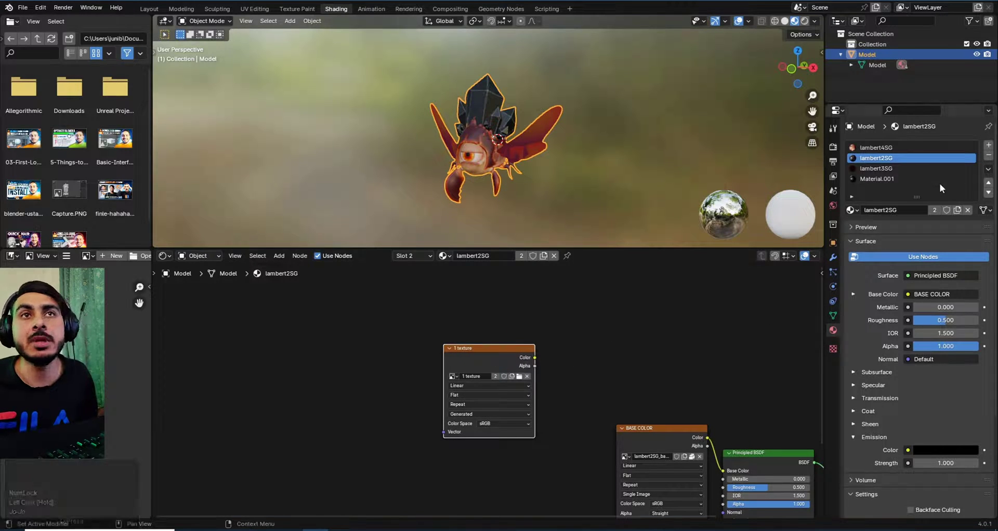
Paste the 1 texture node into the lambert3SG material, leaving it unconnected beside the BASE COLOR node
left_click(880, 168)
scroll(535, 416, "down", 1)
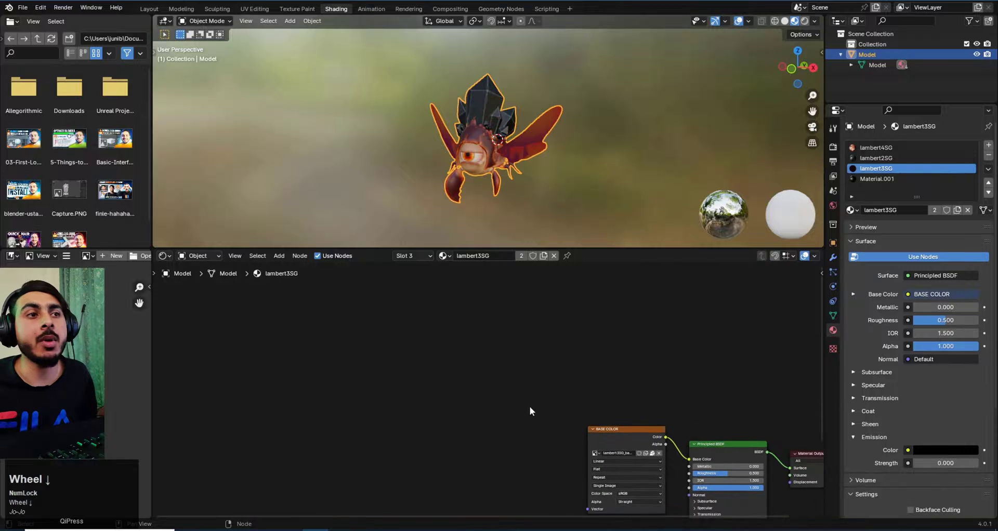
key("ctrl+v")
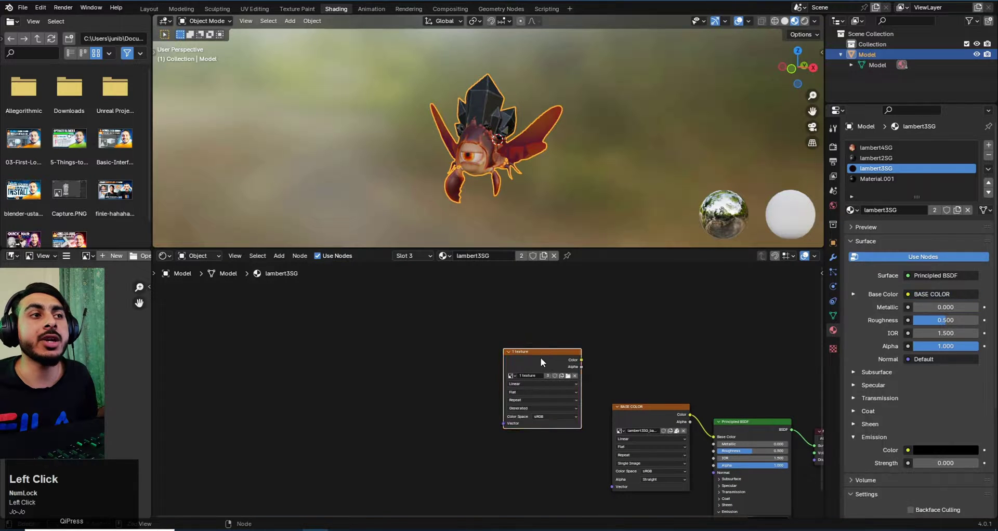
left_click_drag(541, 357, 528, 353)
Paste the 1 texture node into Material.001 and place it unconnected beside the Principled BSDF node
left_click(895, 179)
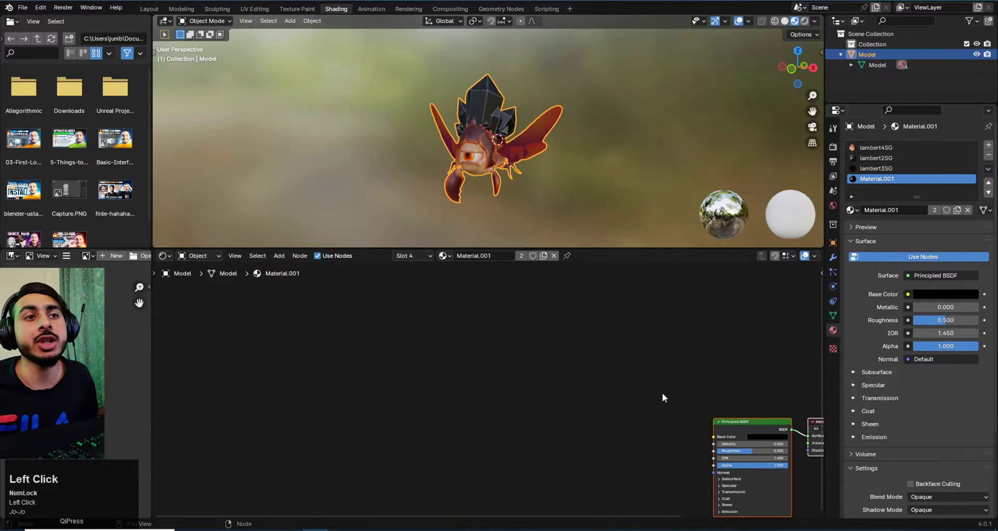
middle_click_drag(669, 447, 624, 390)
scroll(704, 431, "up", 2)
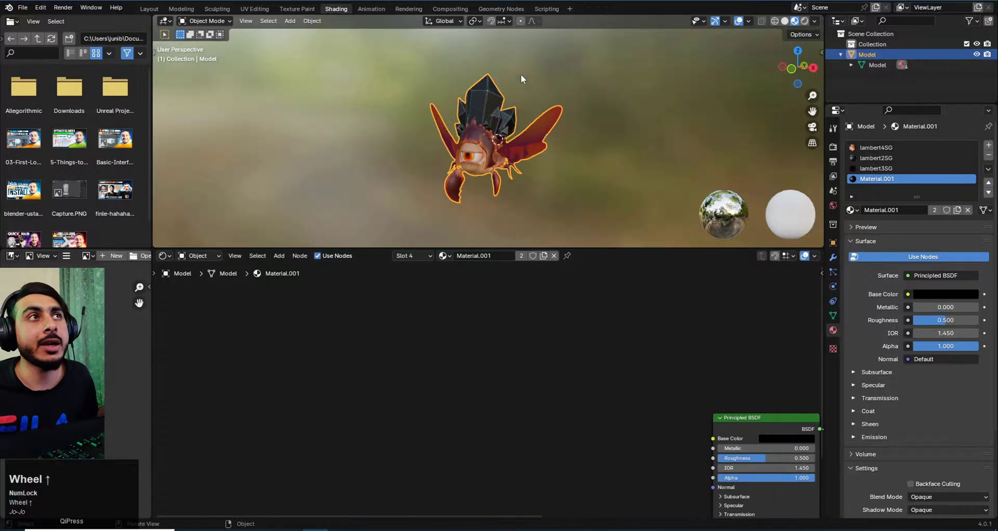
middle_click_drag(521, 74, 522, 152)
scroll(525, 147, "up", 6)
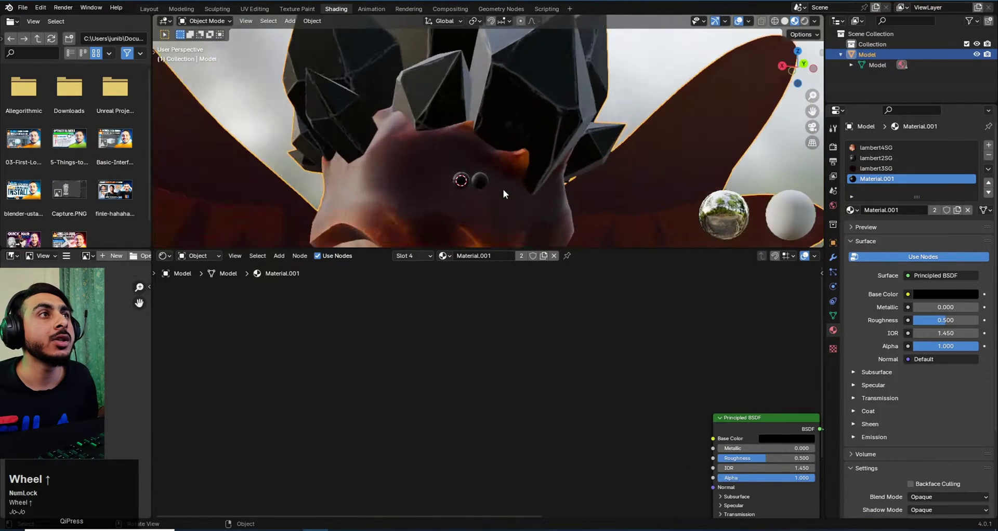
scroll(526, 158, "up", 3)
scroll(522, 182, "down", 8)
middle_click_drag(522, 182, 570, 213)
left_click(575, 412)
scroll(598, 354, "down", 2)
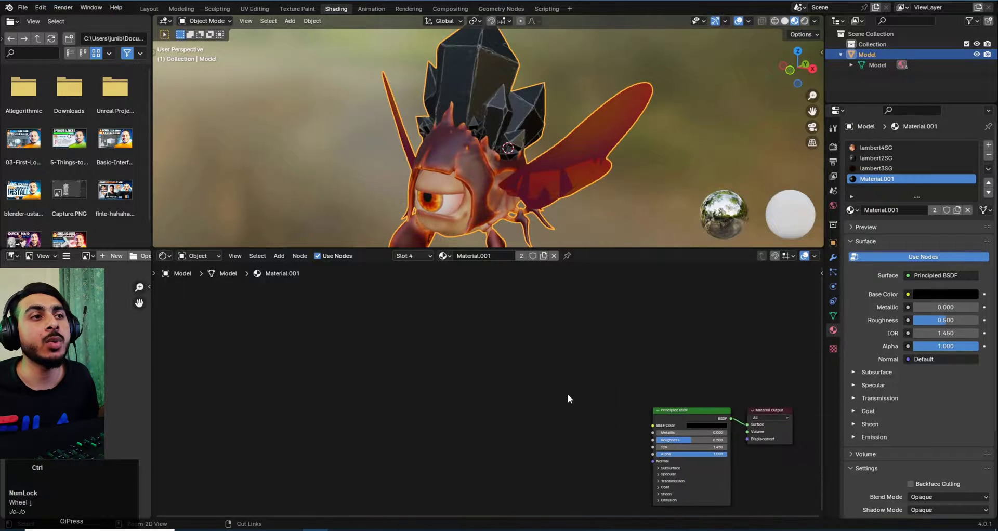
key("ctrl+v")
left_click_drag(565, 364, 545, 370)
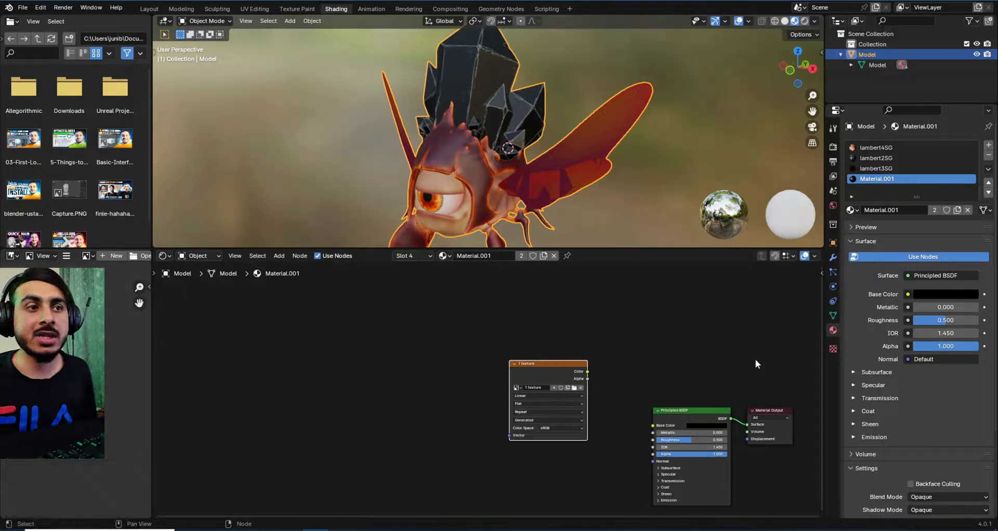
Keep the 1 texture node selected in Material.001 and shift it slightly farther from the Principled BSDF node
left_click(562, 364)
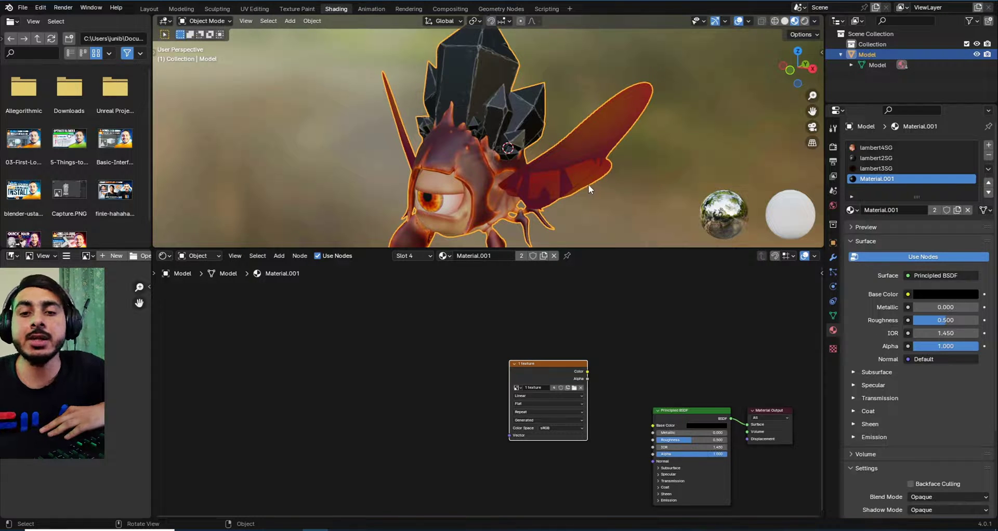
middle_click_drag(616, 363, 545, 326)
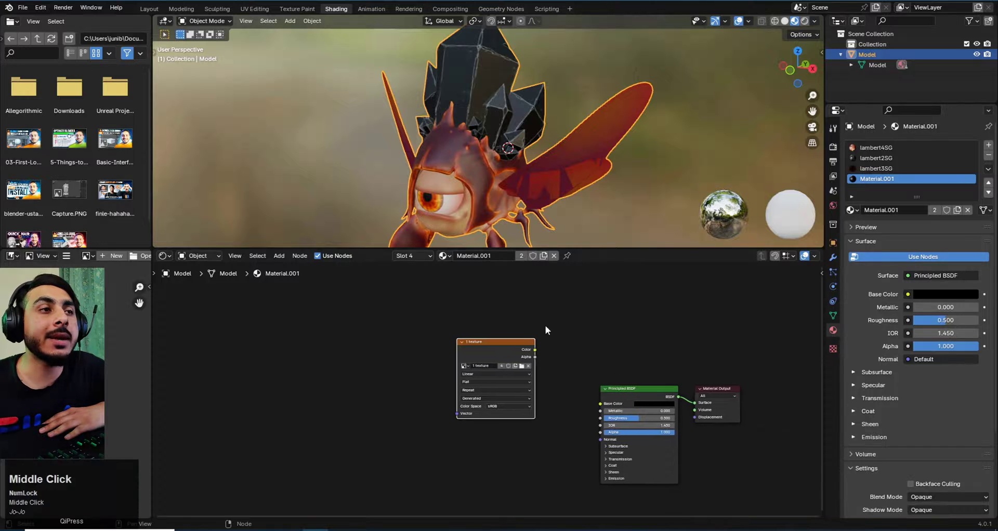
scroll(564, 357, "up", 2)
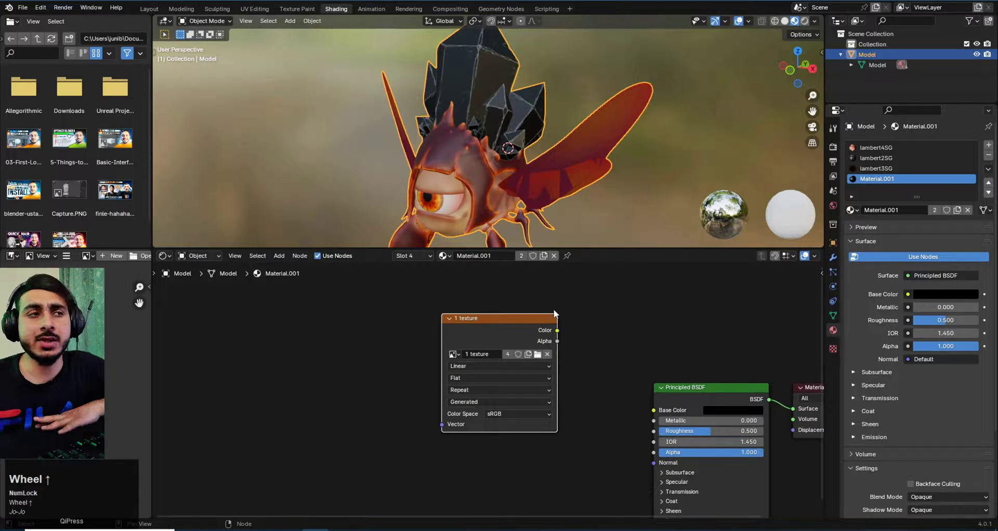
left_click(497, 342)
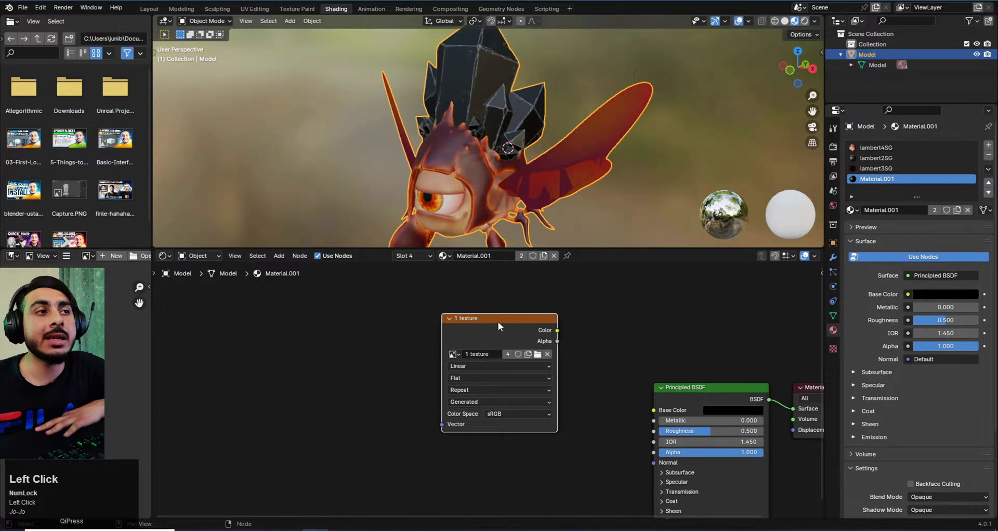
left_click_drag(498, 326, 489, 332)
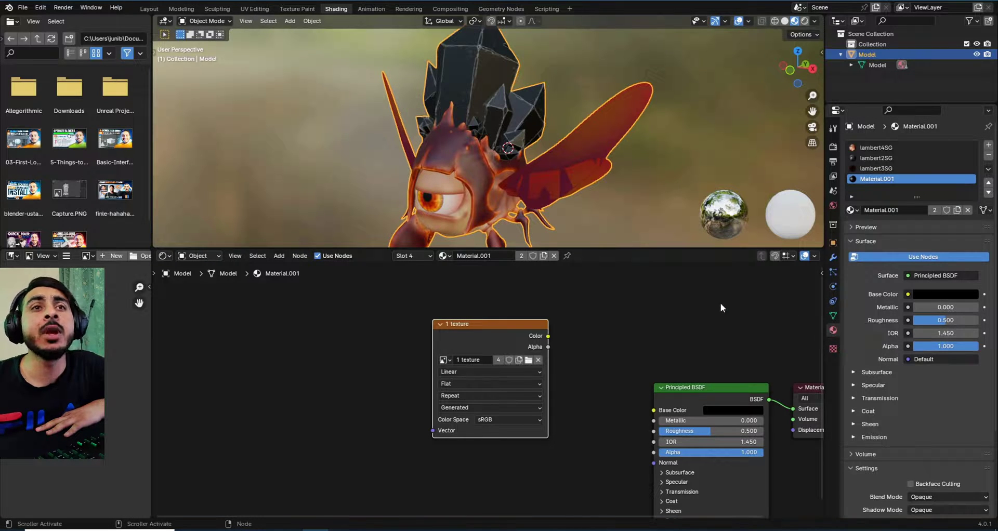
Set the render engine to Cycles with GPU Compute as the device, and bring the bake settings into view
left_click(834, 148)
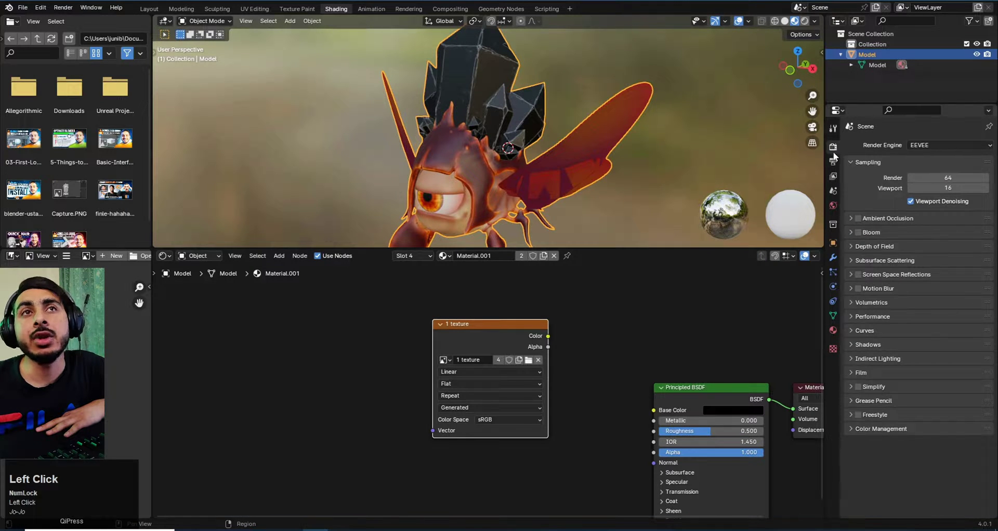
left_click(937, 144)
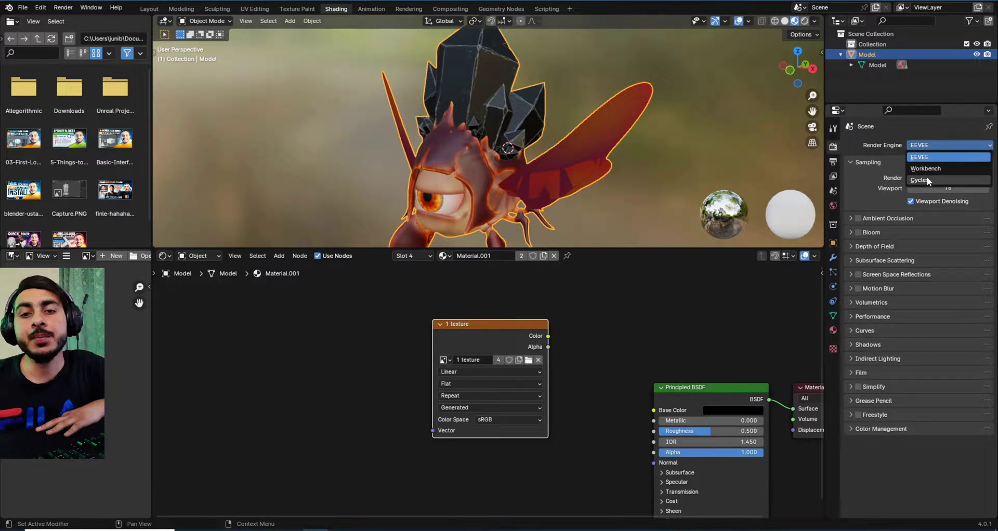
left_click(942, 142)
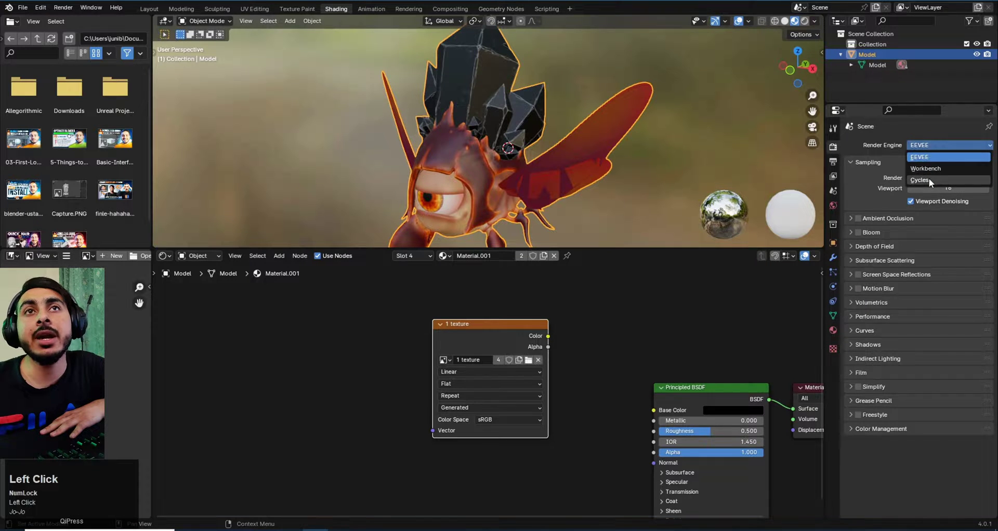
left_click(930, 180)
left_click(928, 171)
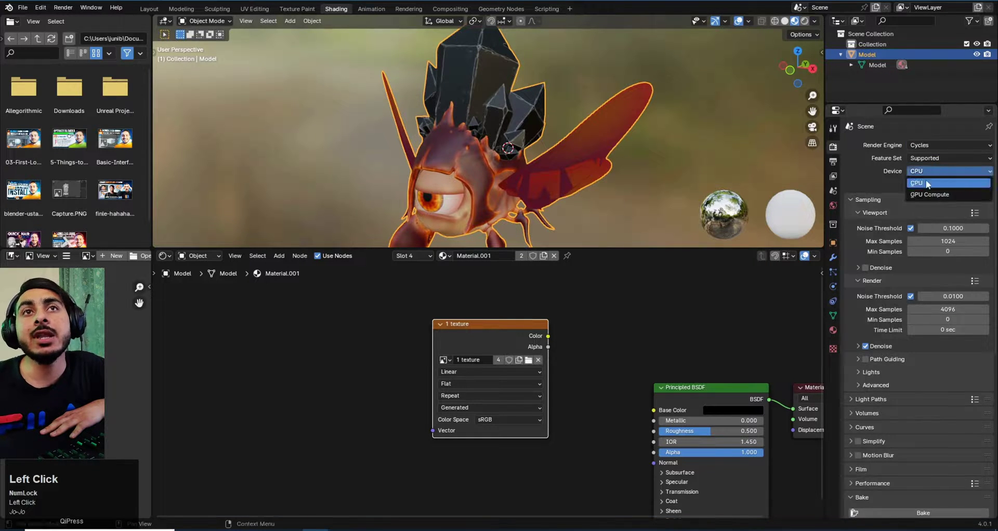
left_click(930, 196)
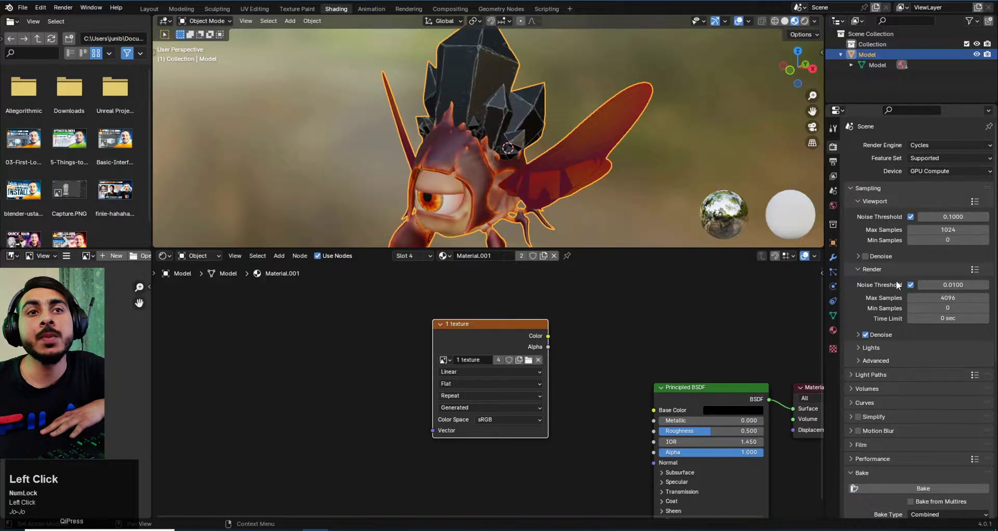
scroll(884, 312, "down", 2)
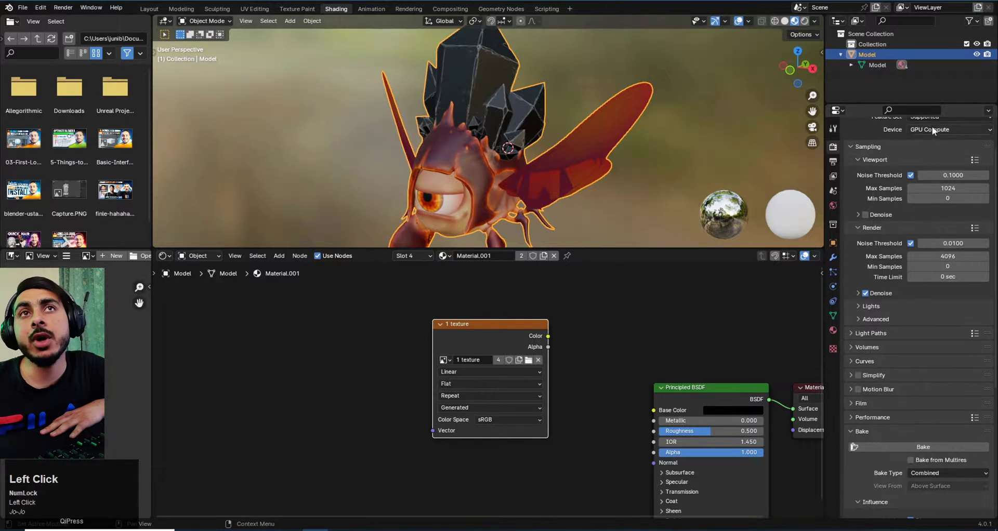
Set the Cycles bake type to Diffuse
scroll(905, 364, "down", 6)
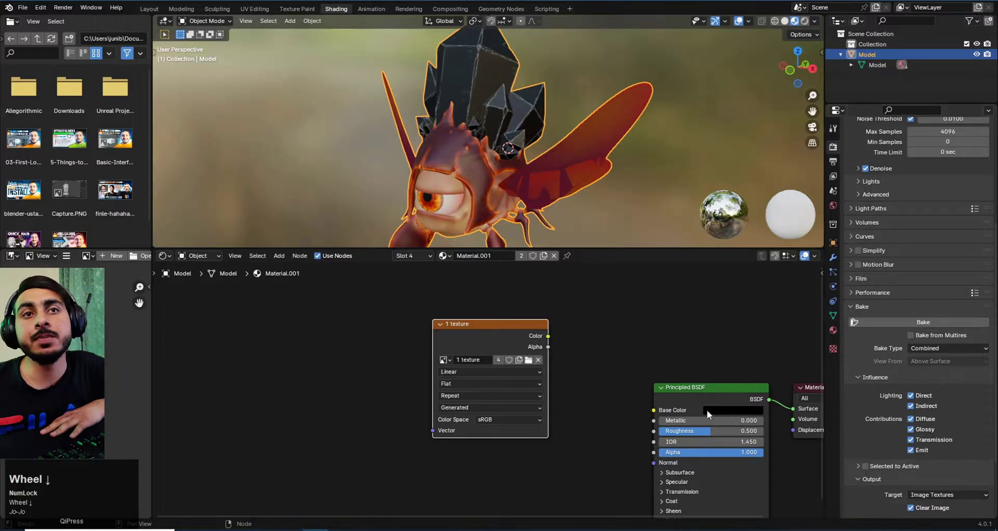
left_click(850, 307)
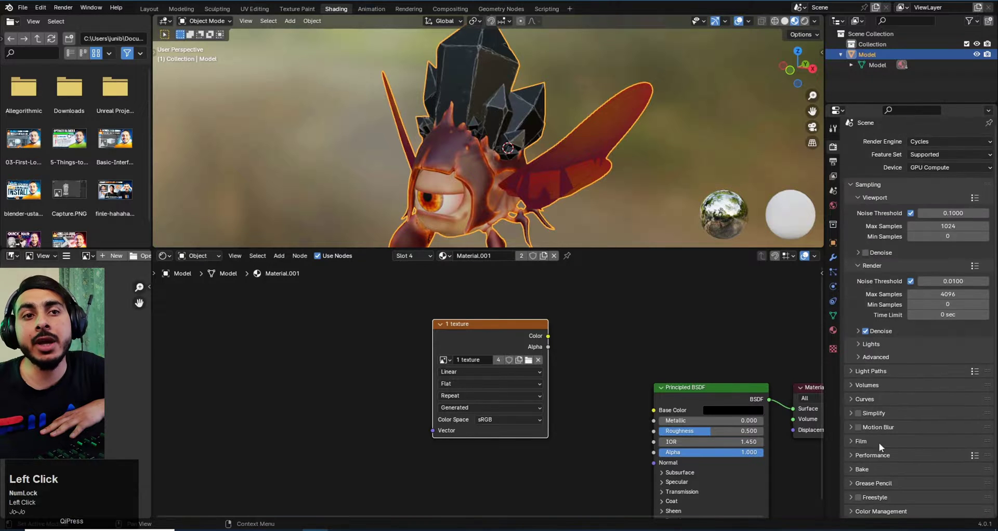
left_click(868, 470)
scroll(868, 470, "down", 6)
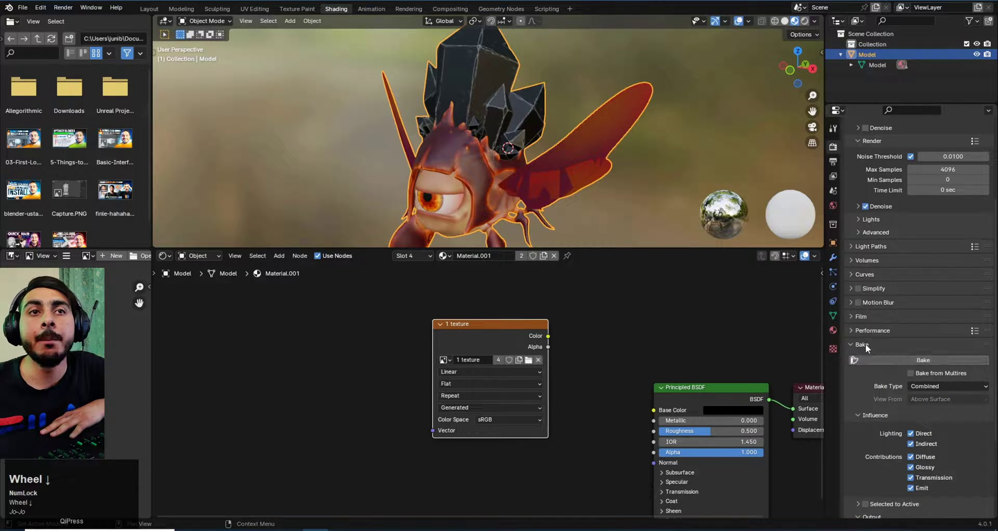
left_click(925, 388)
left_click(931, 388)
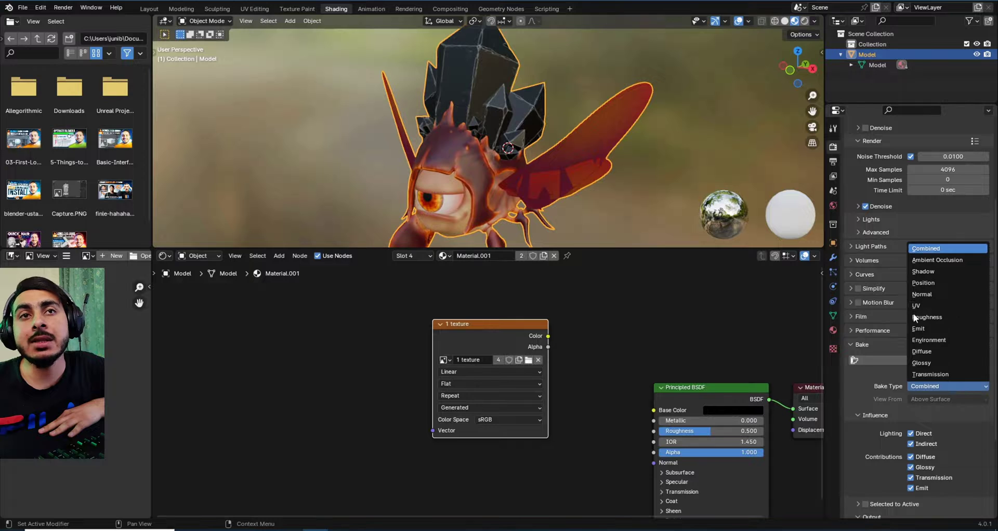
left_click(947, 387)
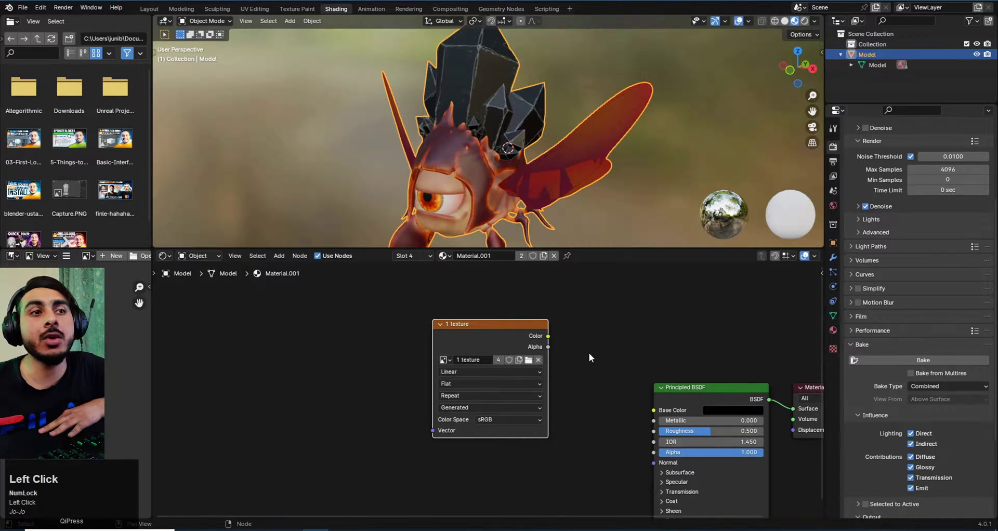
left_click(941, 386)
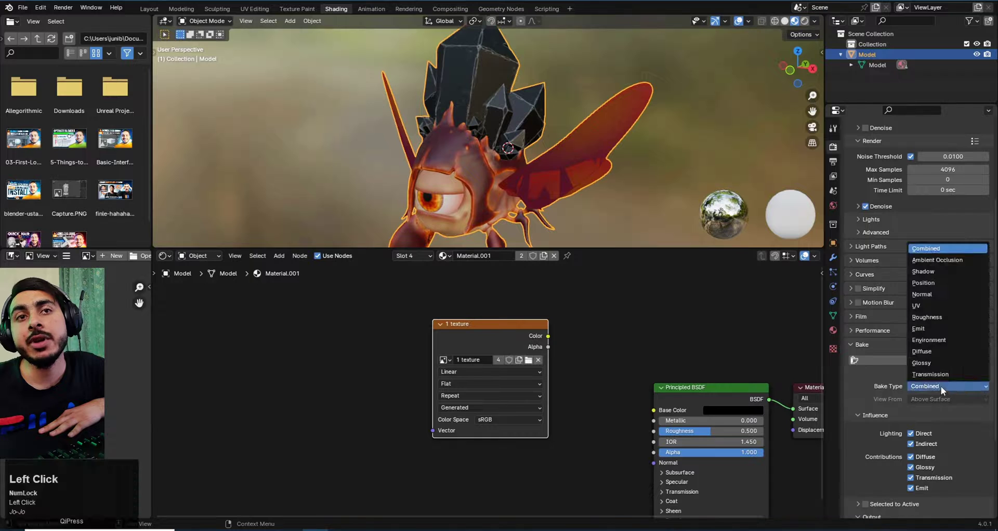
left_click(938, 354)
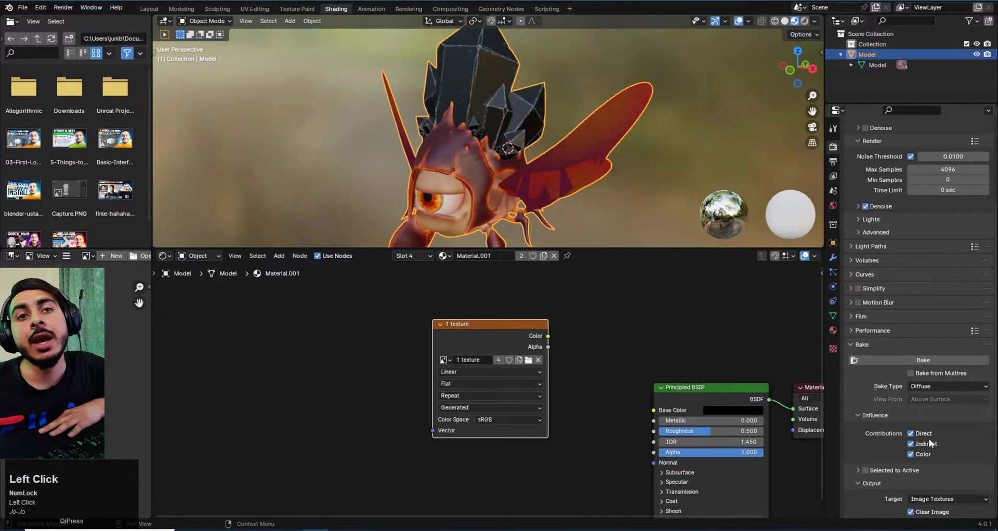
Turn off the Direct and Indirect contributions, keeping only Color, and bake the model's materials onto the 1 texture image
left_click(928, 435)
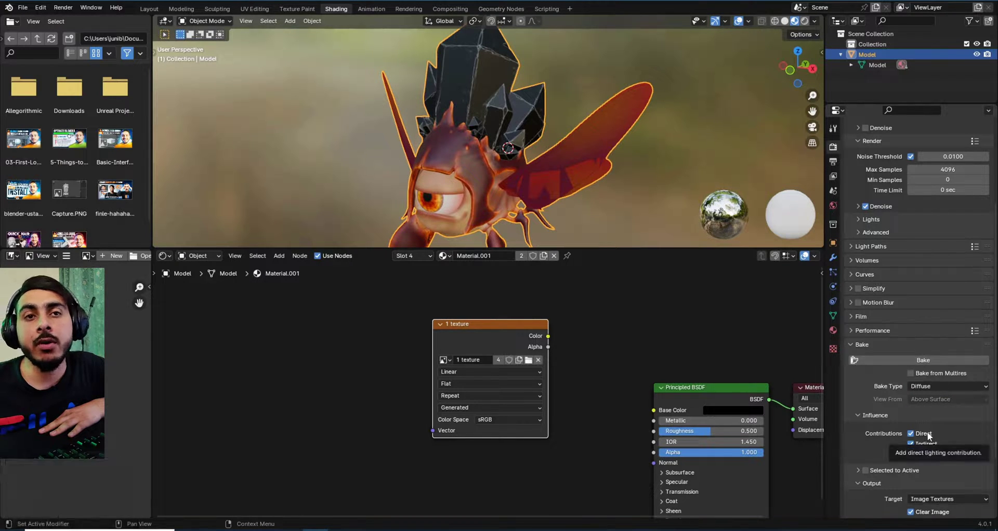
left_click(928, 444)
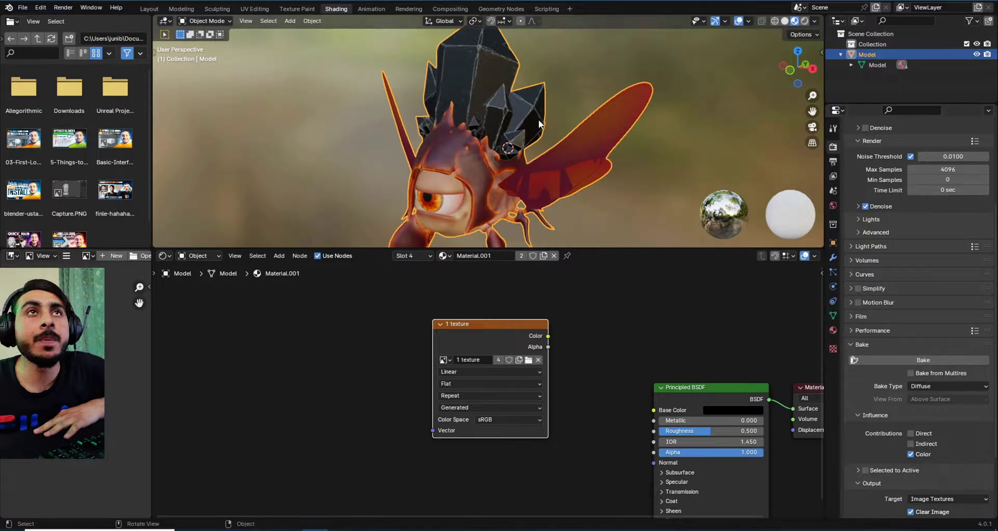
scroll(633, 157, "down", 2)
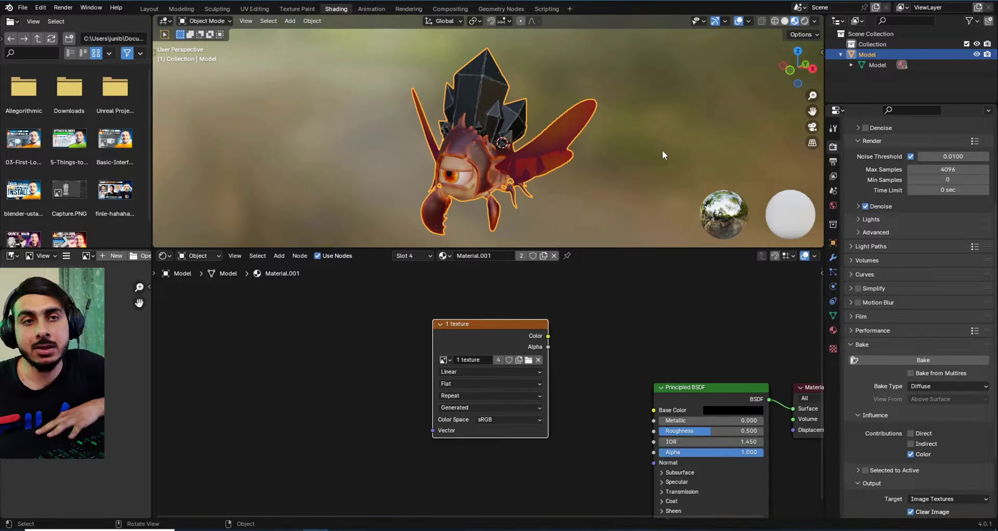
middle_click(508, 137)
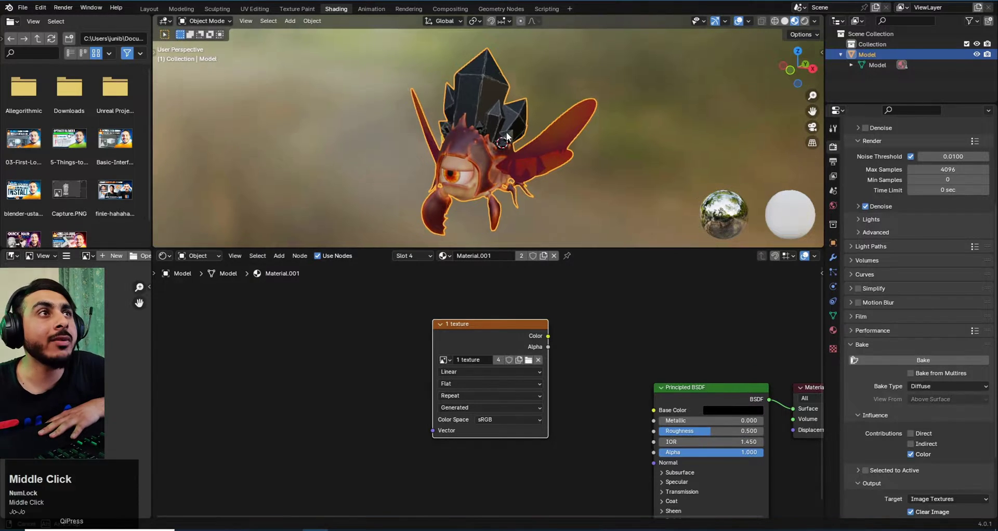
middle_click_drag(508, 136, 525, 138)
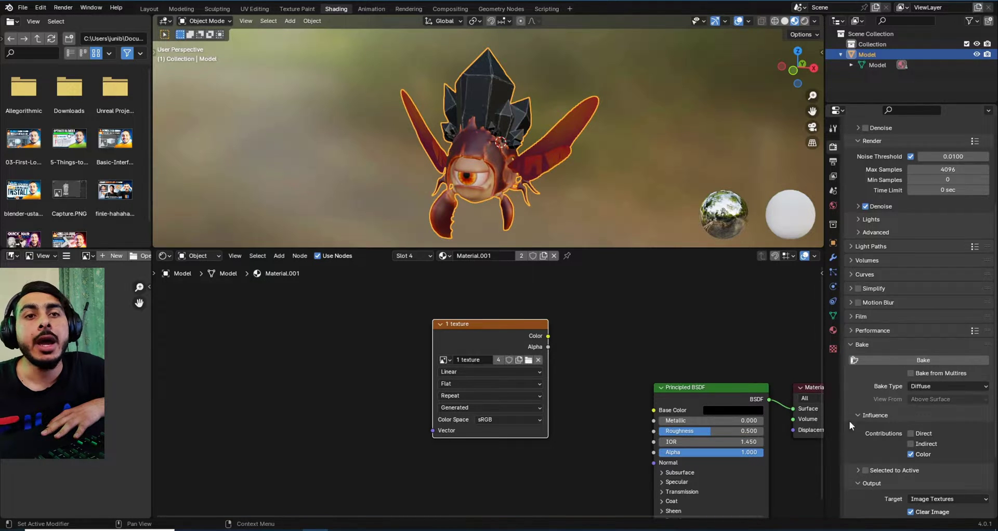
left_click(937, 360)
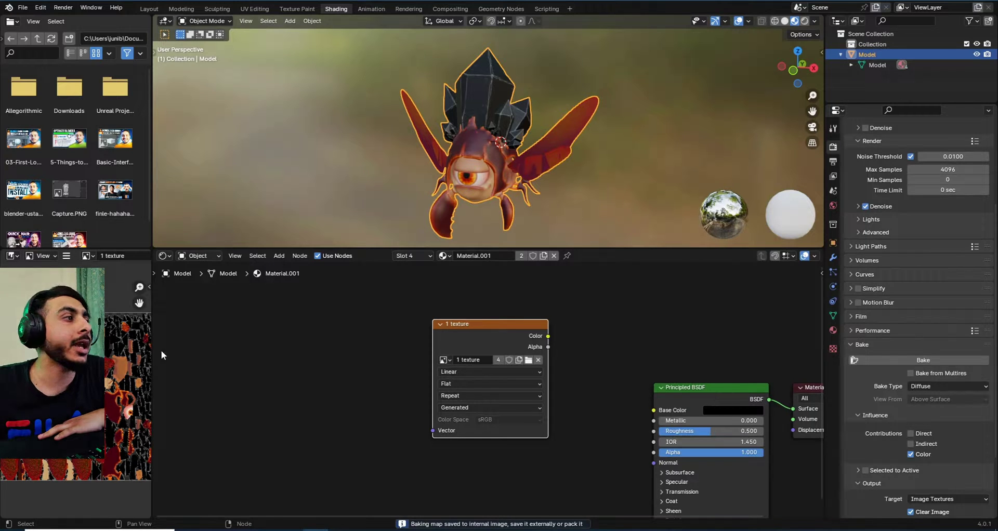
Bring up the baked image in the Texture Paint workspace and save it as 1 texture.png on the Desktop
middle_click_drag(125, 374, 72, 374)
scroll(62, 346, "up", 3)
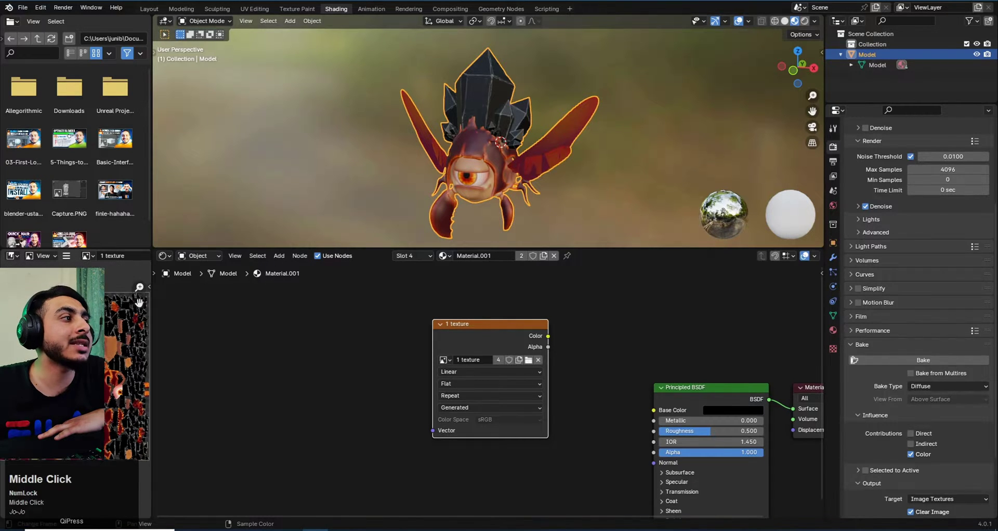
left_click(297, 8)
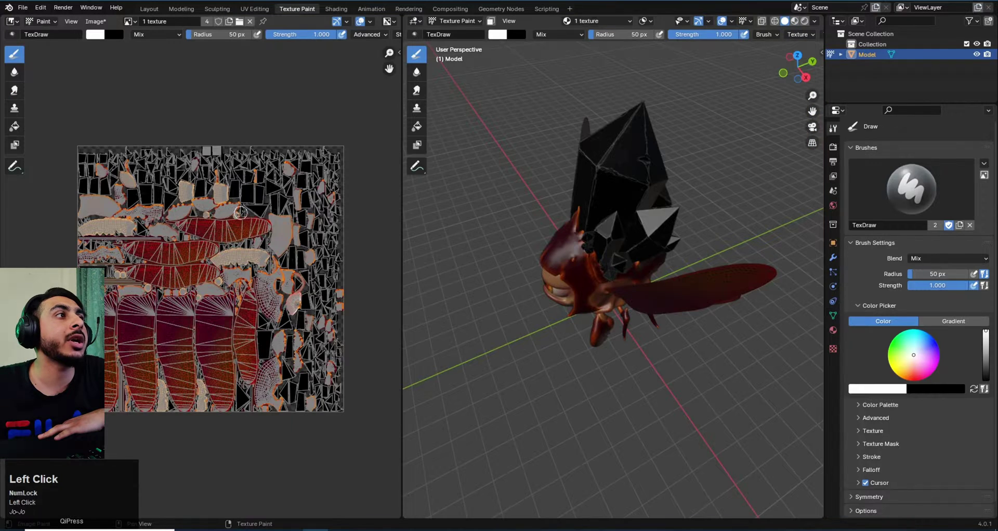
left_click(94, 22)
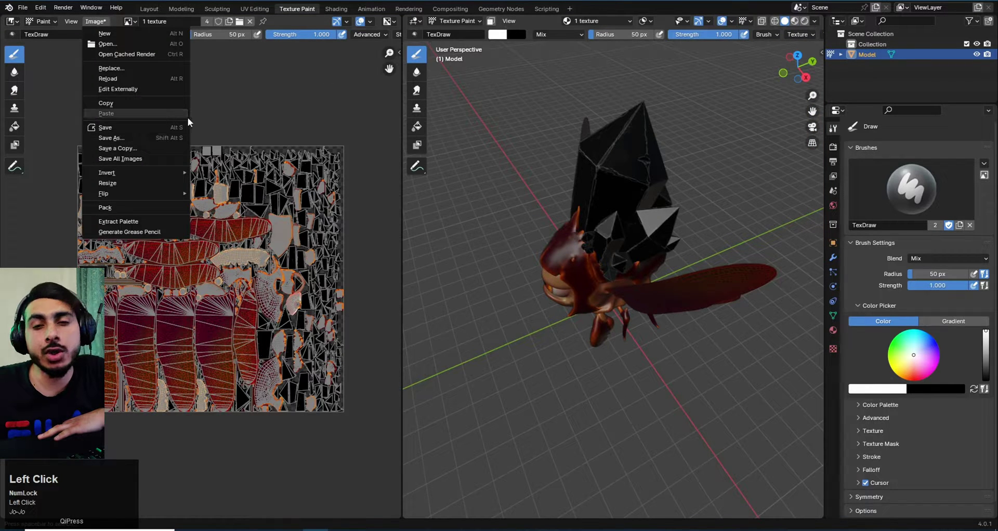
left_click(151, 137)
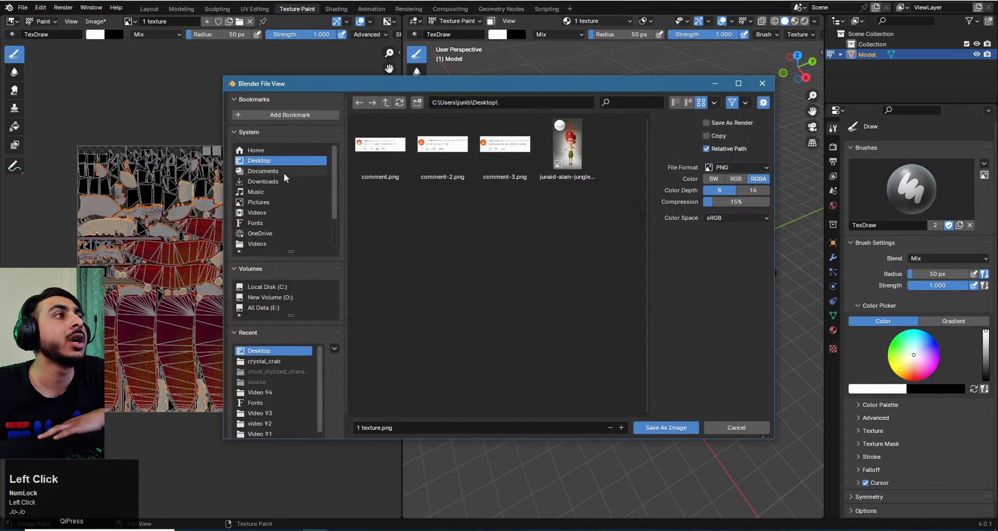
left_click(676, 426)
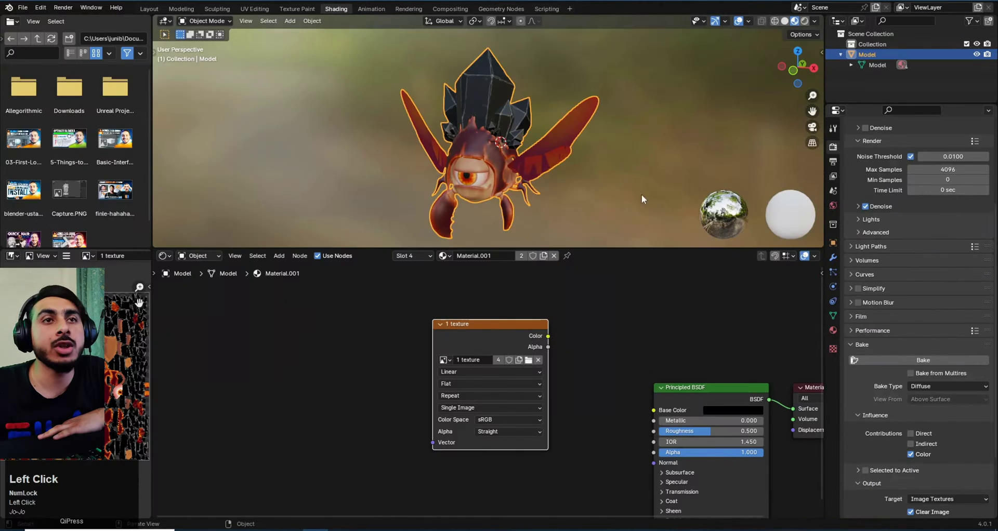
Return to the Shading workspace and delete the model's original UVMap, leaving only the Bake UV map
left_click(336, 9)
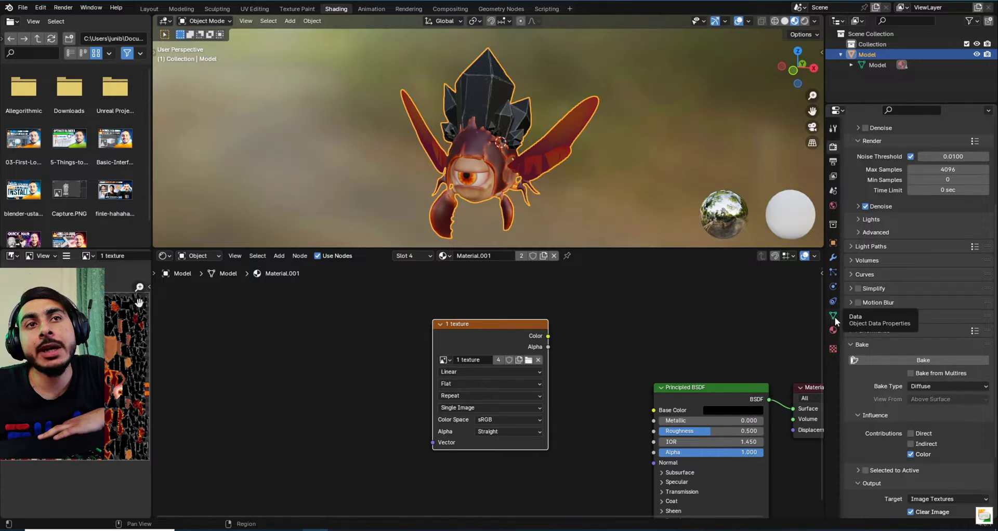
left_click(834, 317)
left_click(894, 321)
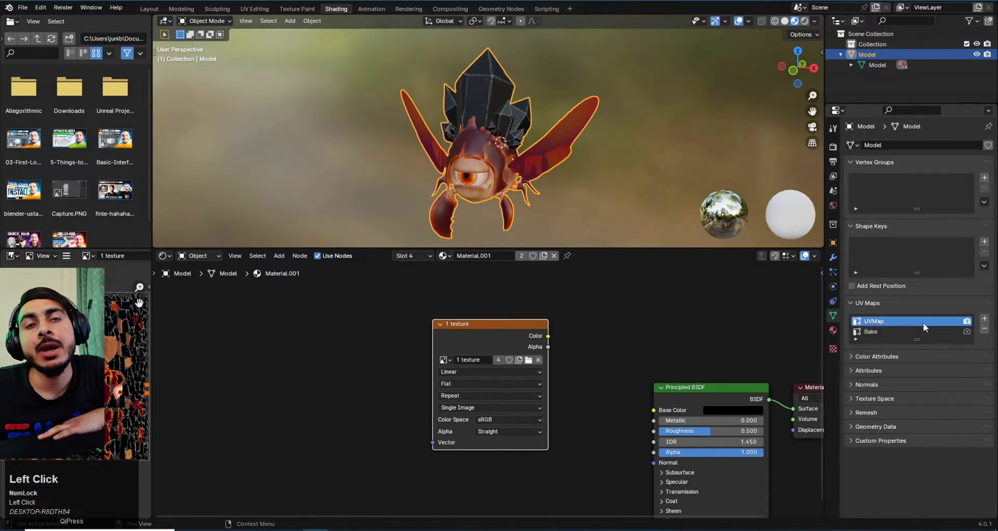
left_click(985, 329)
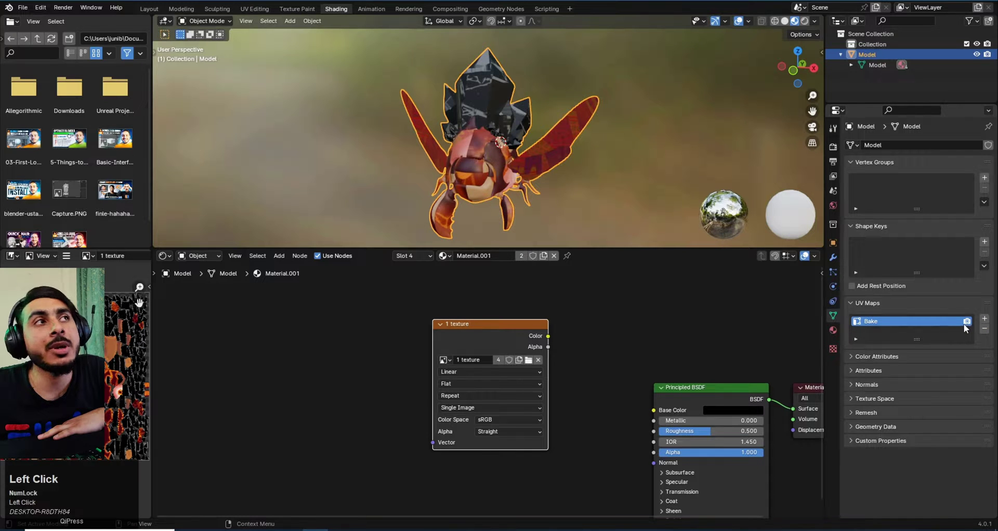
middle_click_drag(500, 167, 520, 173)
scroll(520, 173, "down", 3)
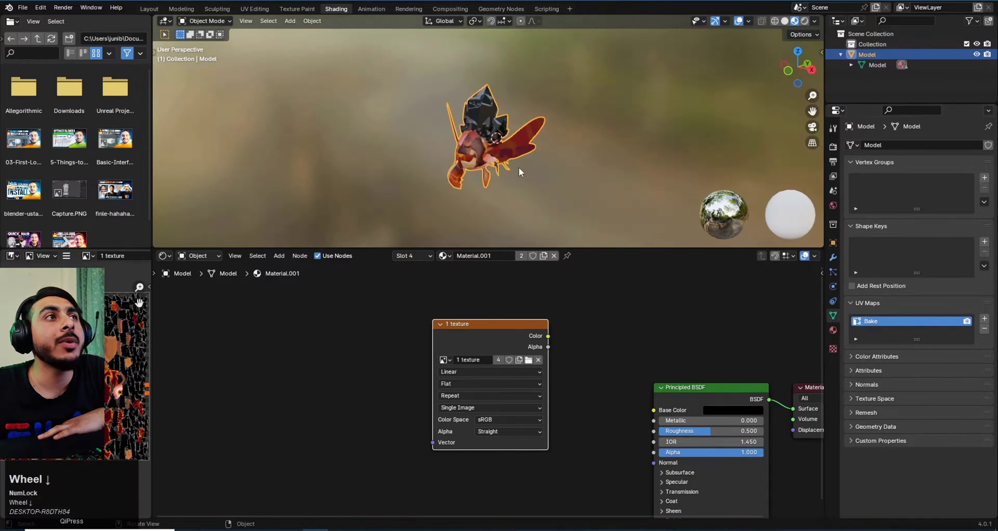
scroll(520, 172, "up", 3)
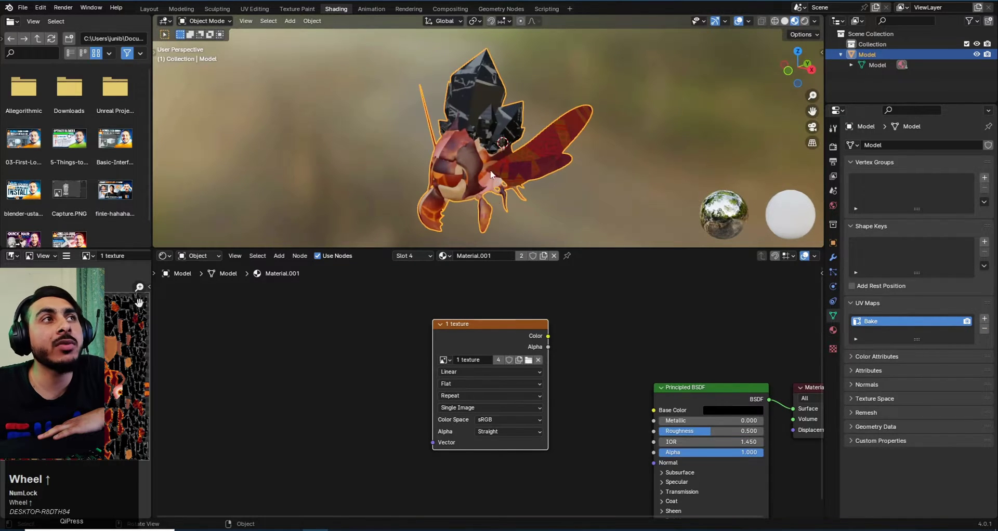
Remove all four material slots from the model: Material.001, lambert3SG, lambert2SG and lambert4SG
left_click(834, 330)
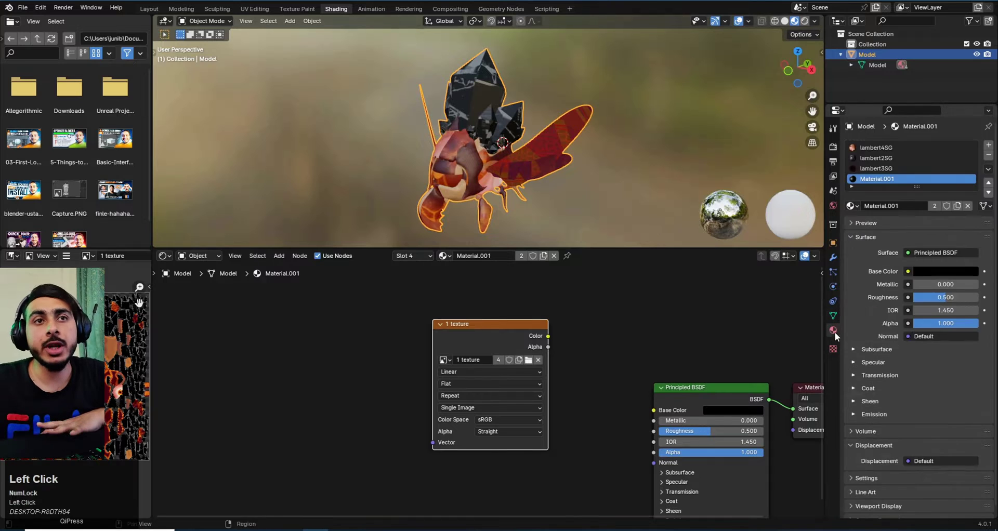
left_click(989, 156)
left_click(989, 156)
left_click(989, 157)
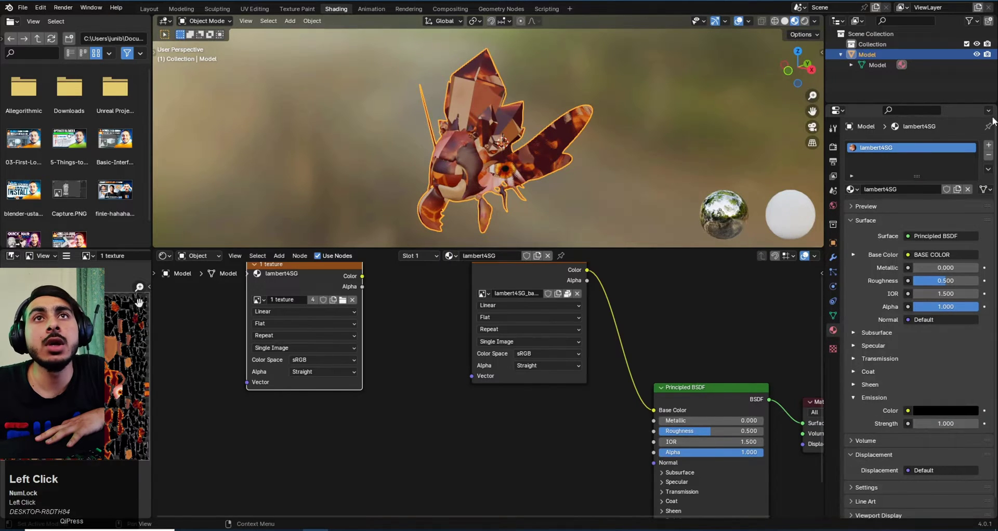
left_click(989, 155)
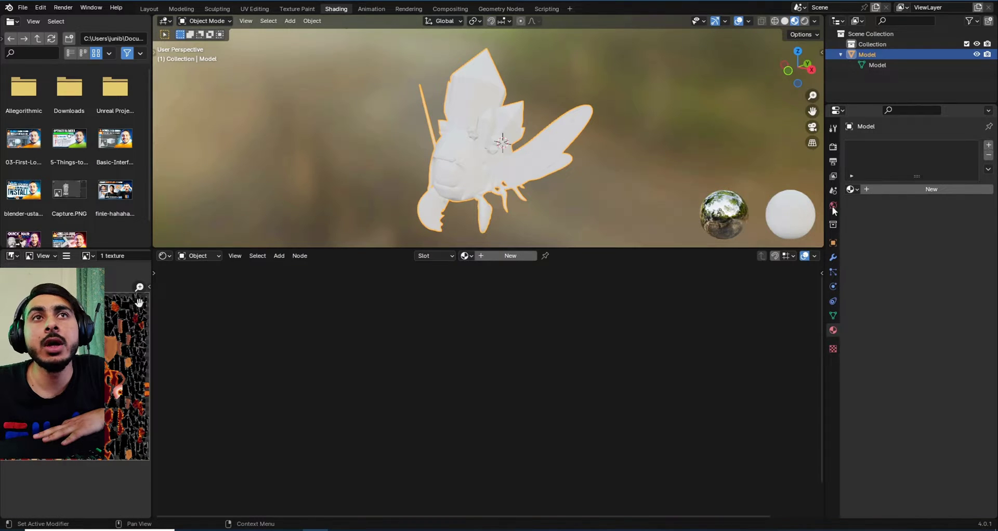
Create a new material on the model and name it single material
left_click(922, 188)
double_click(915, 189)
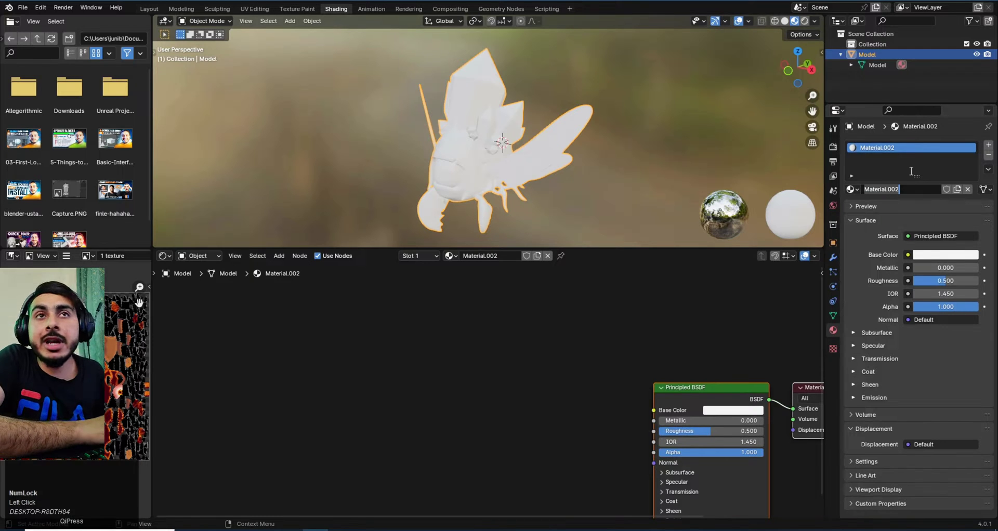
type("1")
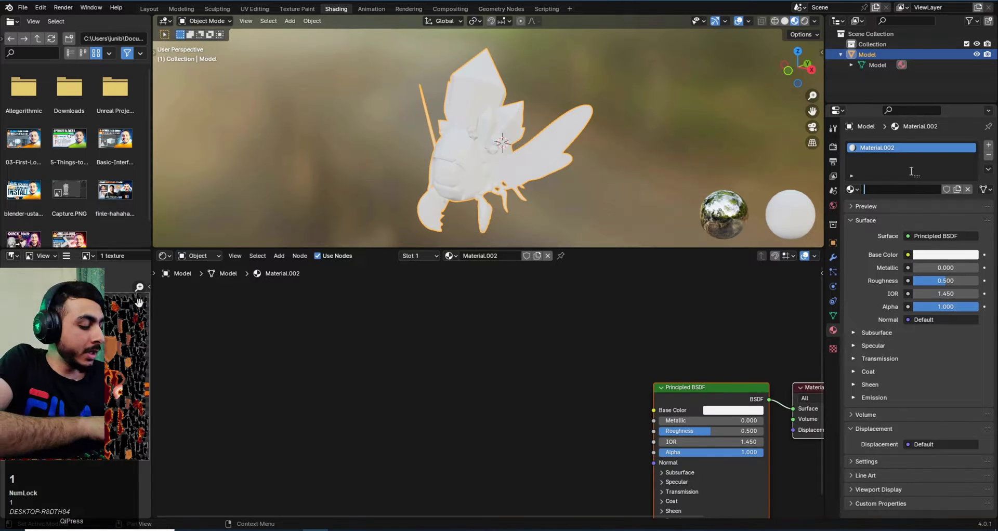
type("single mater")
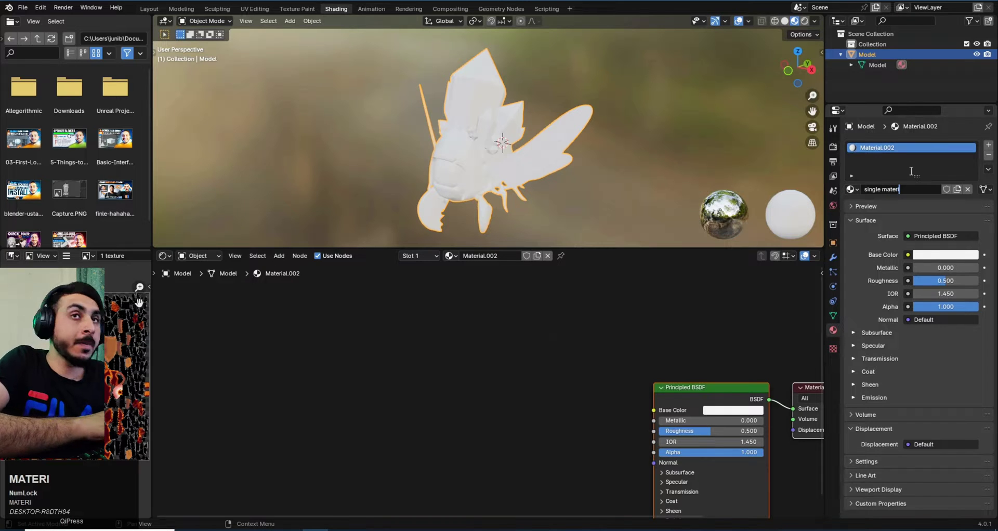
type("ial")
key("Return")
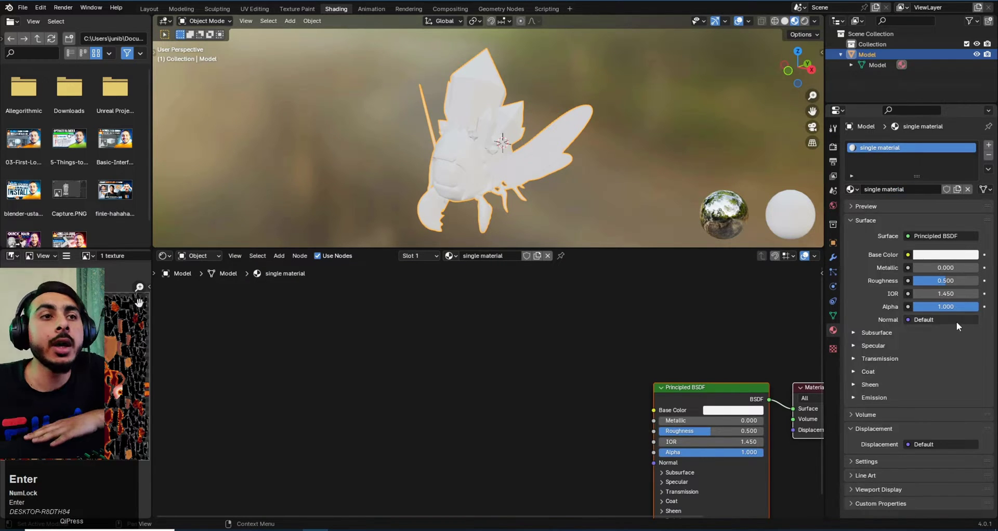
Add an Image Texture node to the single material and connect its Color output to the Principled BSDF's Base Color
left_click_drag(708, 386, 637, 338)
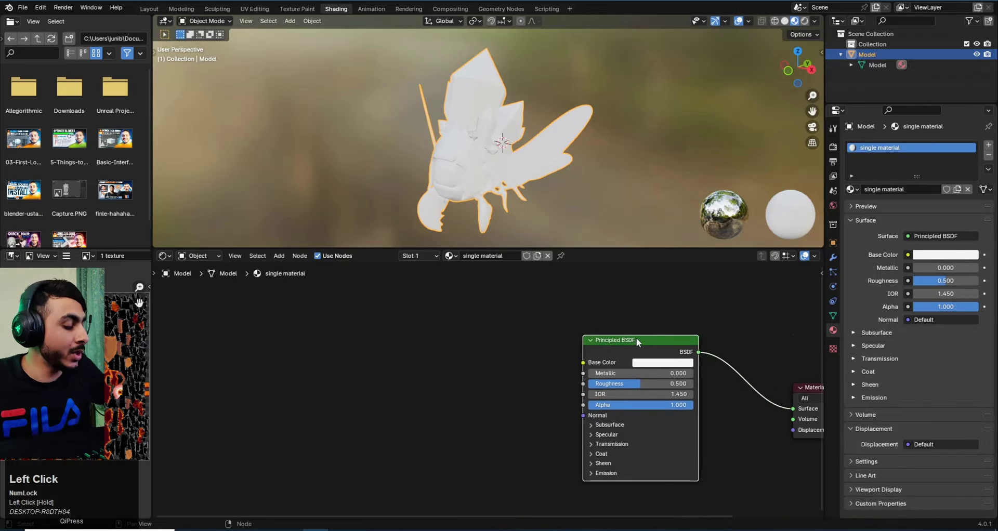
key("shift+a")
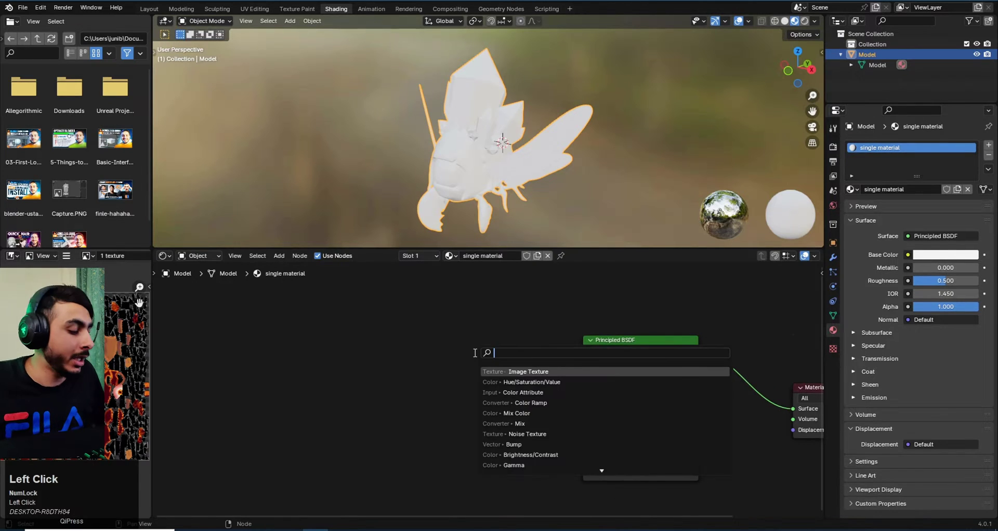
type("im")
left_click(492, 371)
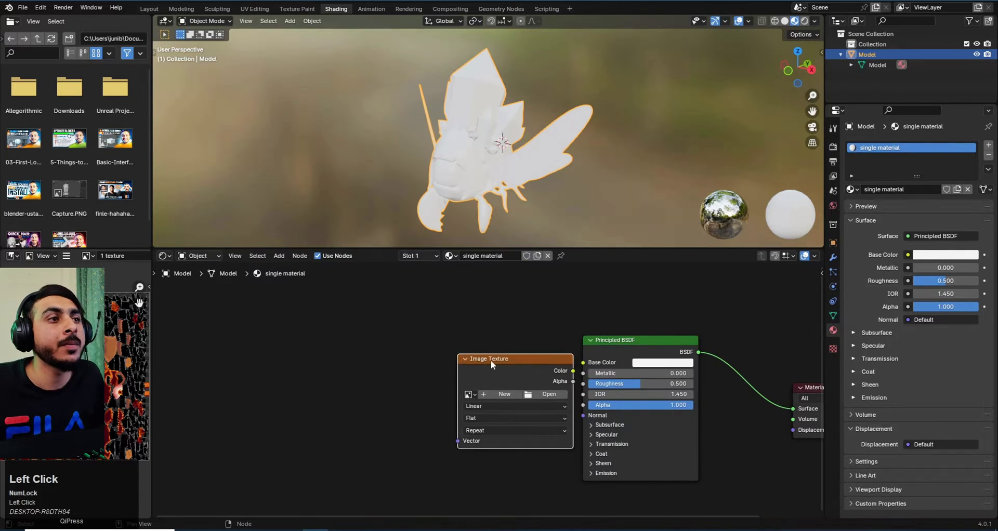
scroll(489, 354, "up", 2)
left_click(481, 333)
left_click_drag(578, 356, 648, 372)
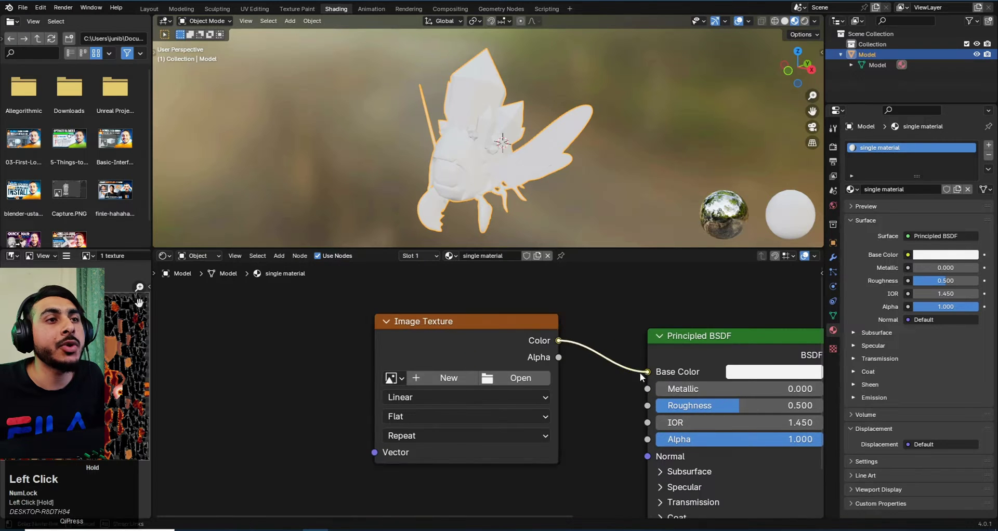
Load the baked 1 texture image from the Desktop folder into the single material's Image Texture node
scroll(572, 374, "up", 2)
left_click(576, 364)
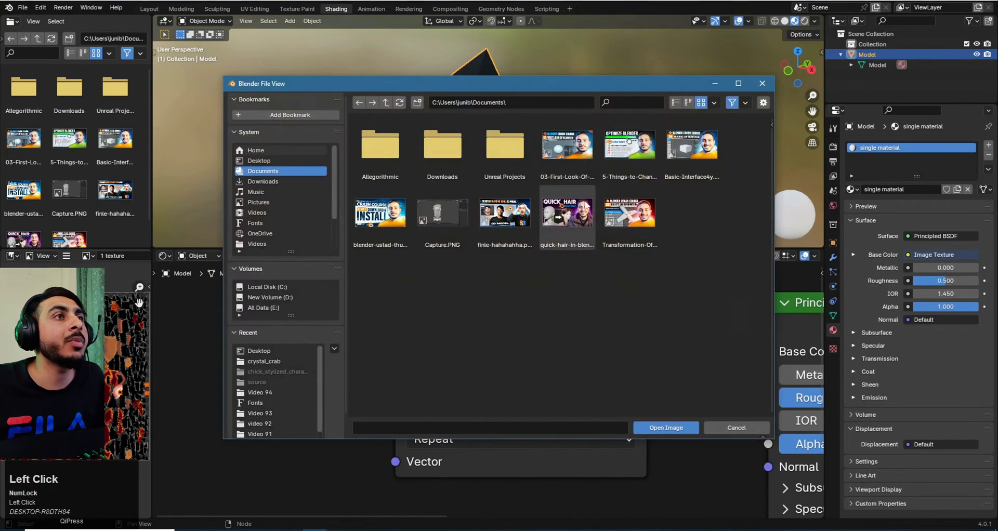
left_click(275, 164)
double_click(377, 156)
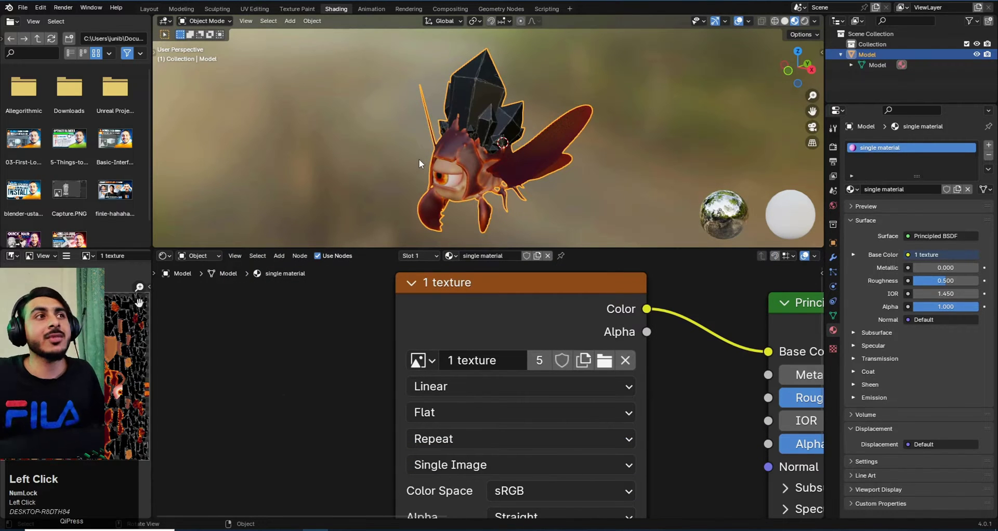
Examine the creature's baked single-material texture from the front, side and top, including the eye, shell, wings, claws and crystals
left_click_drag(619, 249, 607, 440)
middle_click_drag(540, 311, 550, 266)
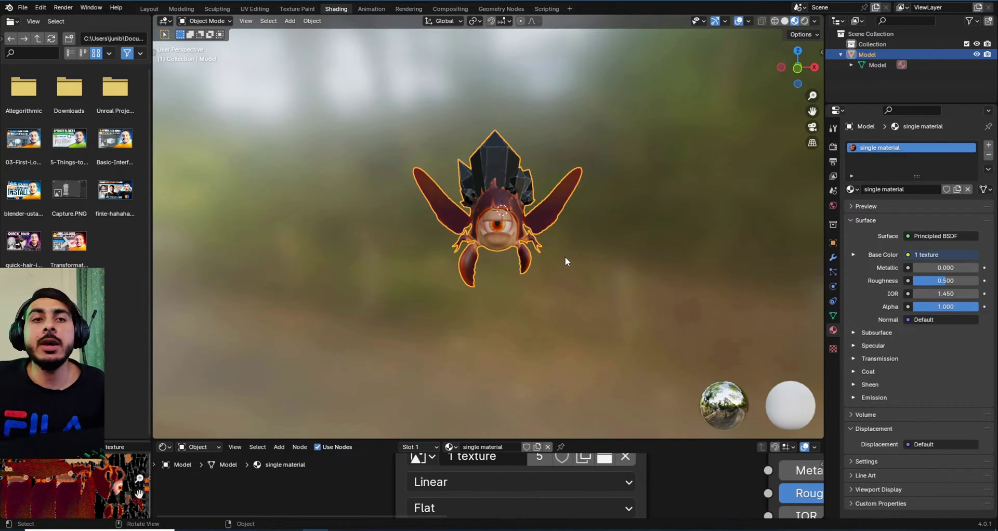
middle_click_drag(582, 191, 555, 230)
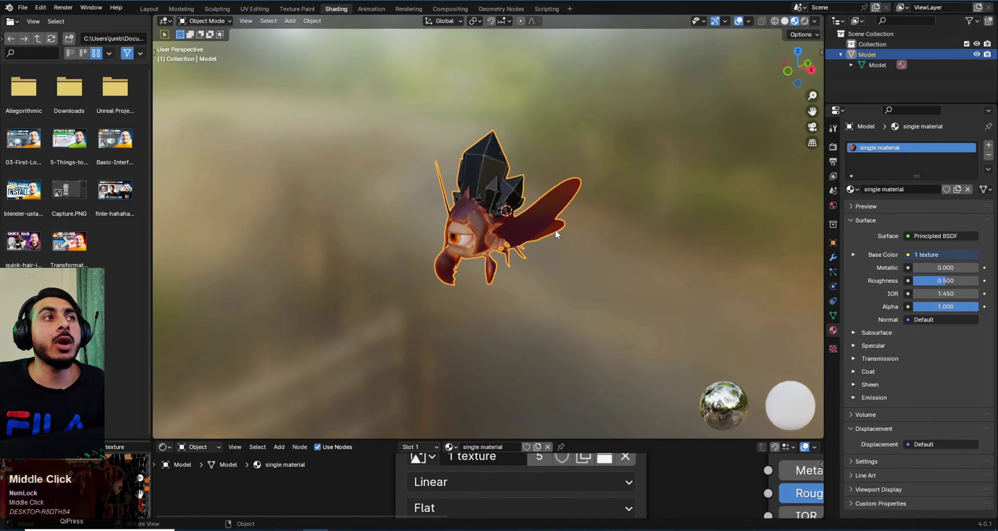
scroll(531, 246, "up", 3)
left_click_drag(699, 440, 697, 297)
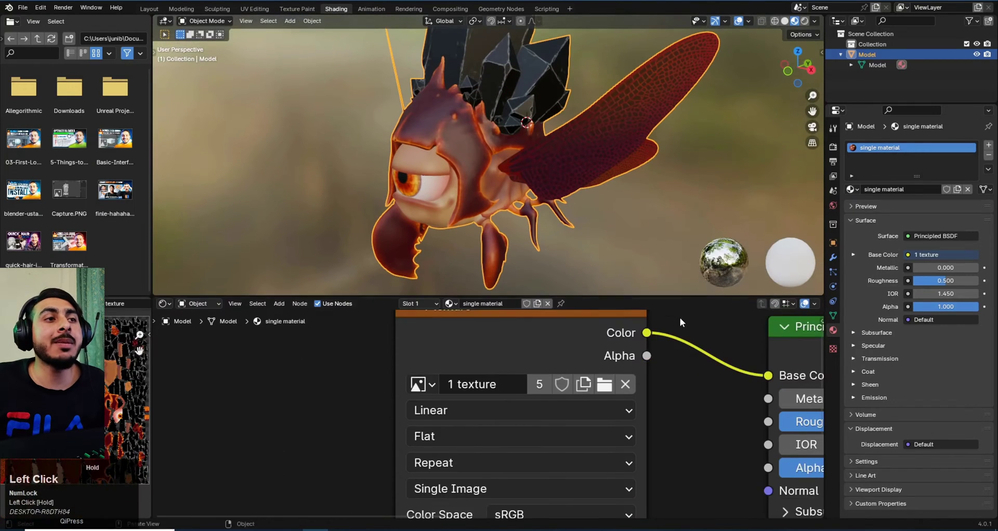
scroll(540, 366, "down", 6)
mouse_move(533, 367)
left_mouse_down()
mouse_move(506, 357)
mouse_move(517, 369)
left_mouse_up()
left_click_drag(617, 297, 611, 388)
middle_click_drag(520, 219, 617, 253)
scroll(601, 479, "down", 2)
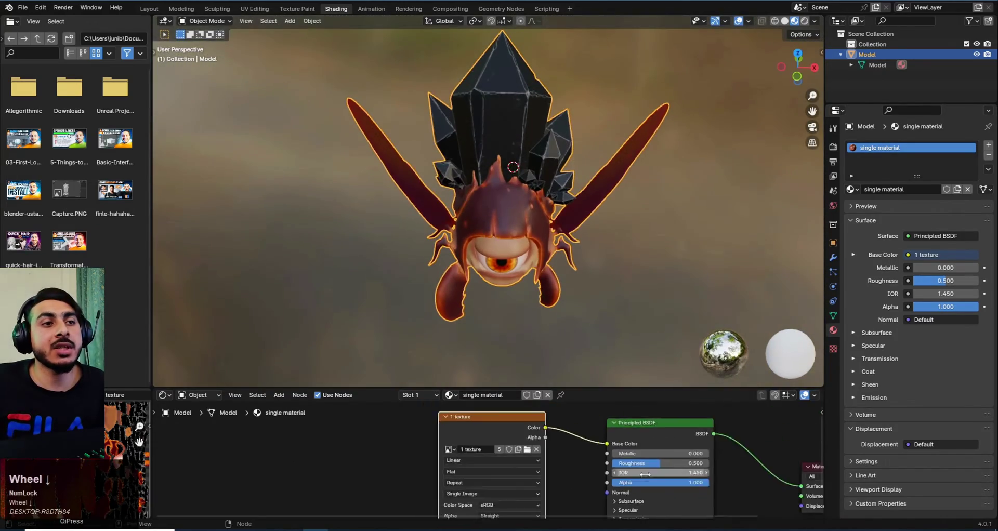
middle_click_drag(535, 209, 566, 232)
scroll(587, 238, "up", 4)
scroll(497, 245, "down", 3)
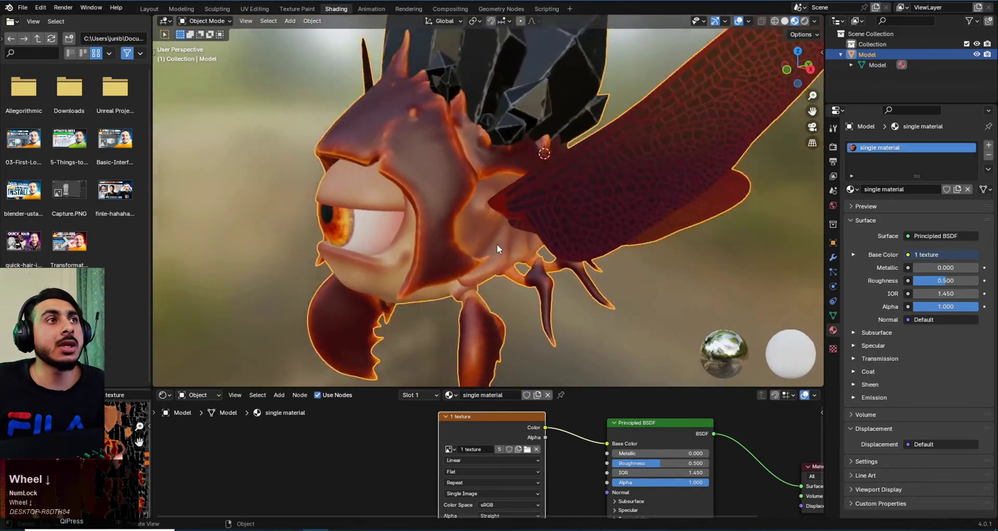
middle_click_drag(497, 244, 461, 299)
scroll(488, 341, "up", 3)
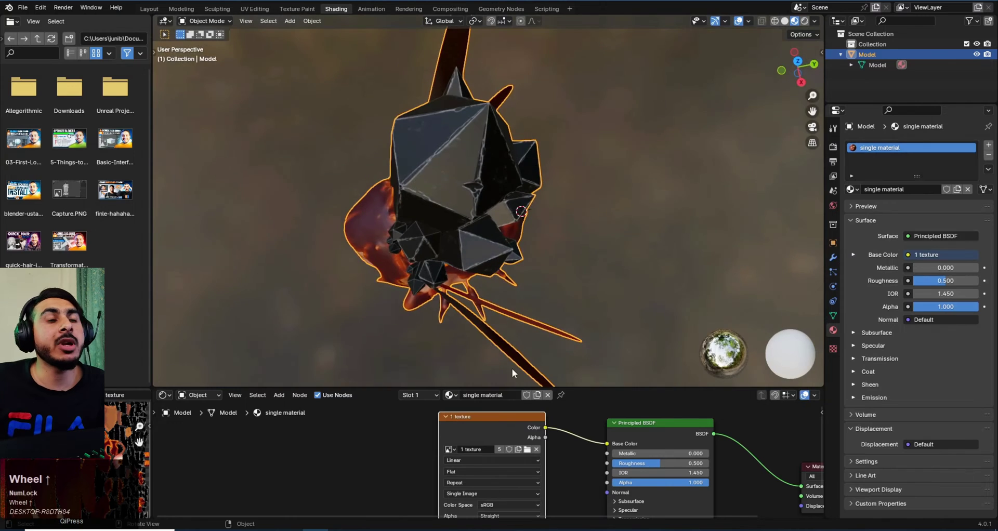
middle_click_drag(513, 369, 678, 267)
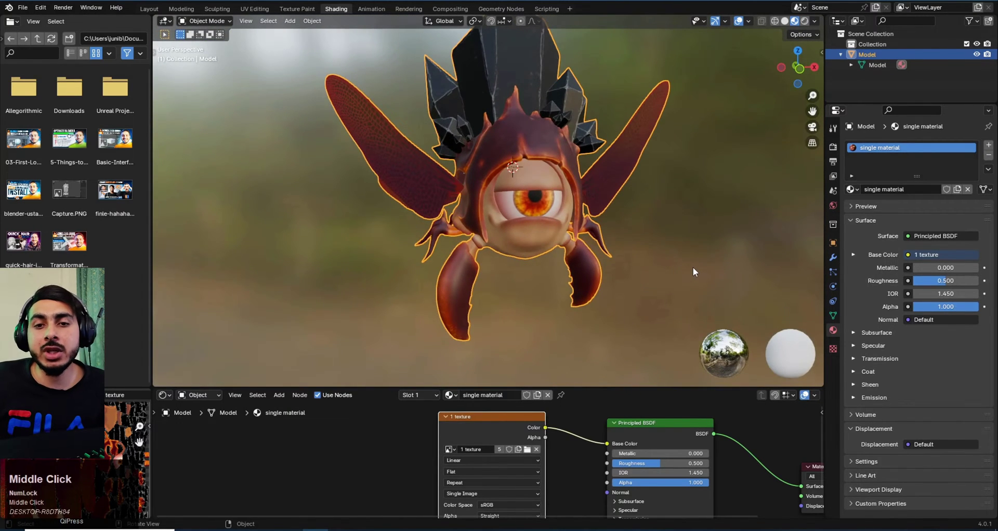
scroll(605, 237, "down", 4)
middle_click_drag(581, 232, 560, 239)
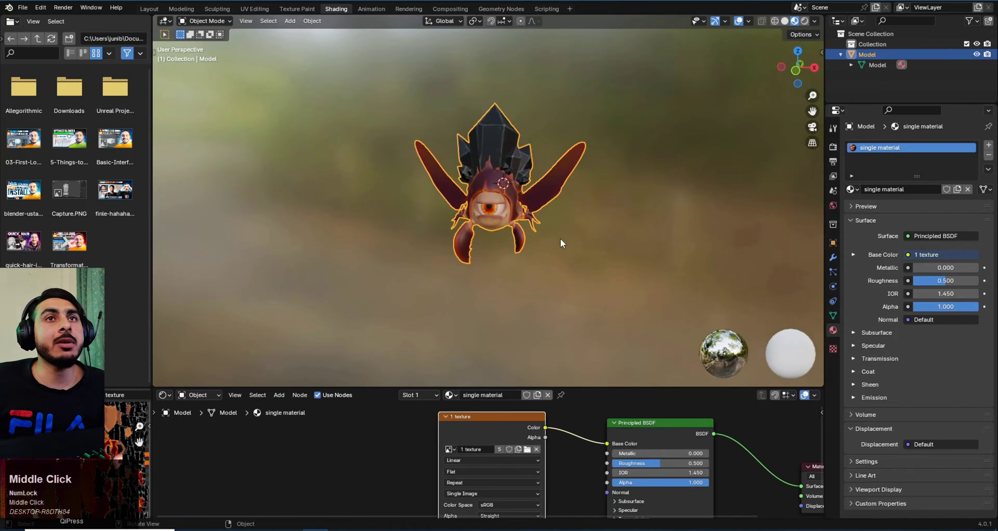
scroll(558, 223, "up", 2)
scroll(557, 218, "up", 2)
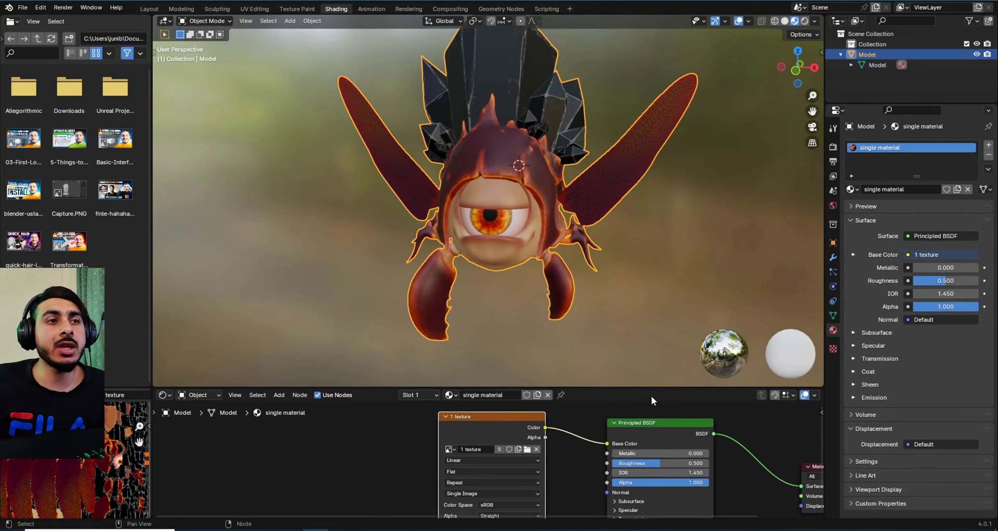
Enlarge the node editor area and move the 1 texture node slightly up and closer to the Principled BSDF node
left_click_drag(663, 388, 656, 305)
scroll(645, 358, "down", 6)
middle_click_drag(692, 333, 654, 342)
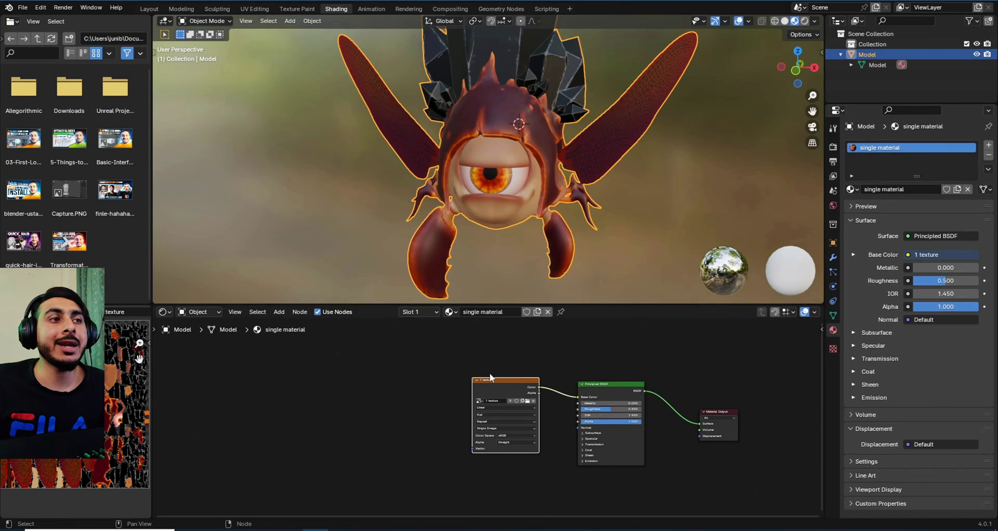
left_click_drag(508, 379, 522, 361)
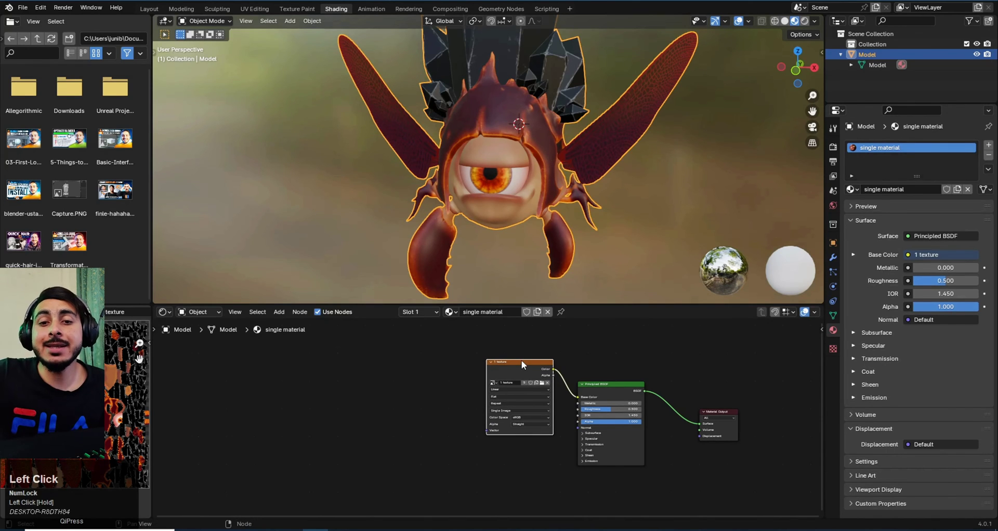